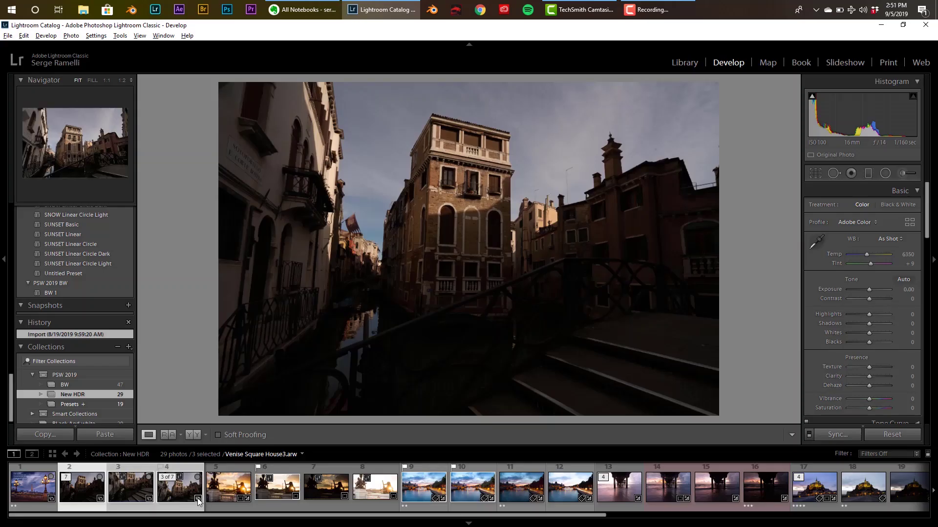
Start a Photo Merge > Panorama of the selected shots
{"action": "right_click", "coordinate": [189, 493]}
{"action": "mouse_move", "coordinate": [252, 270]}
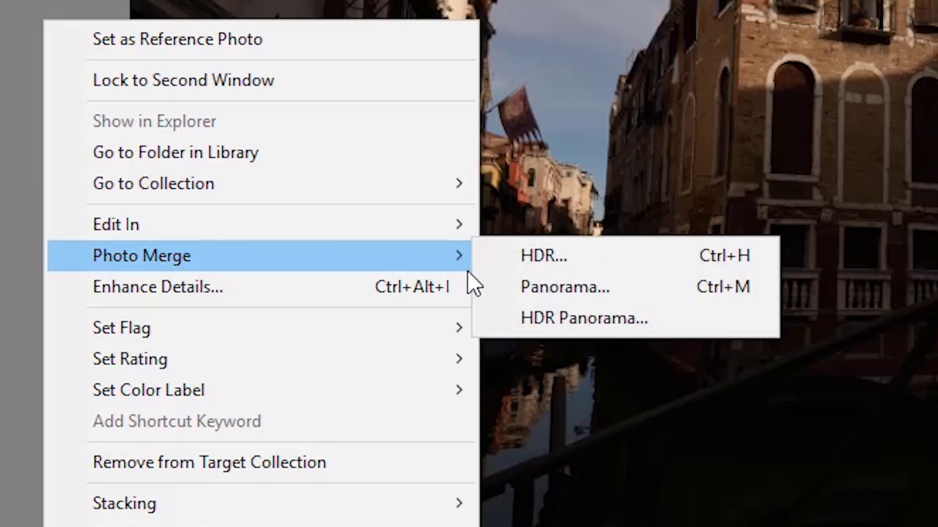
{"action": "left_click", "coordinate": [762, 289]}
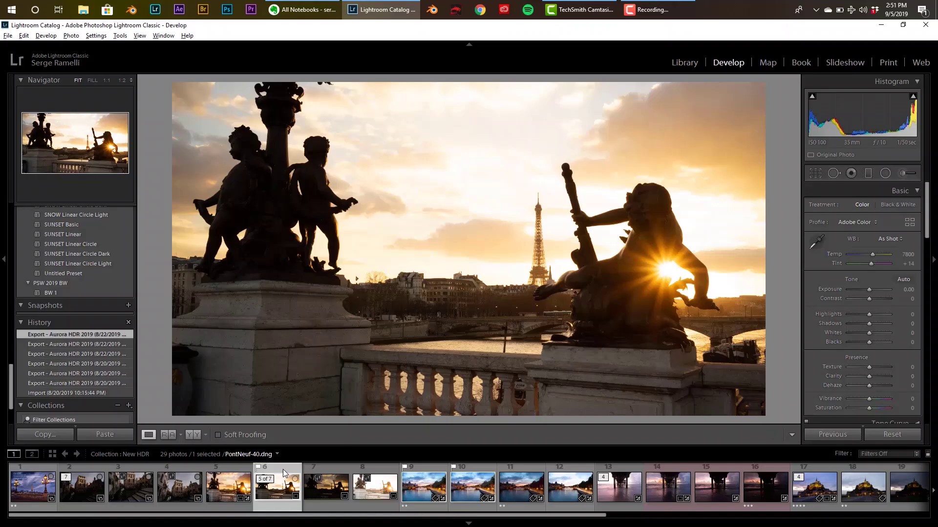
Select the three bracketed statue shots and merge them into an HDR with Ctrl+H
{"action": "left_click", "coordinate": [325, 469]}
{"action": "left_click", "coordinate": [378, 476], "text": "ctrl"}
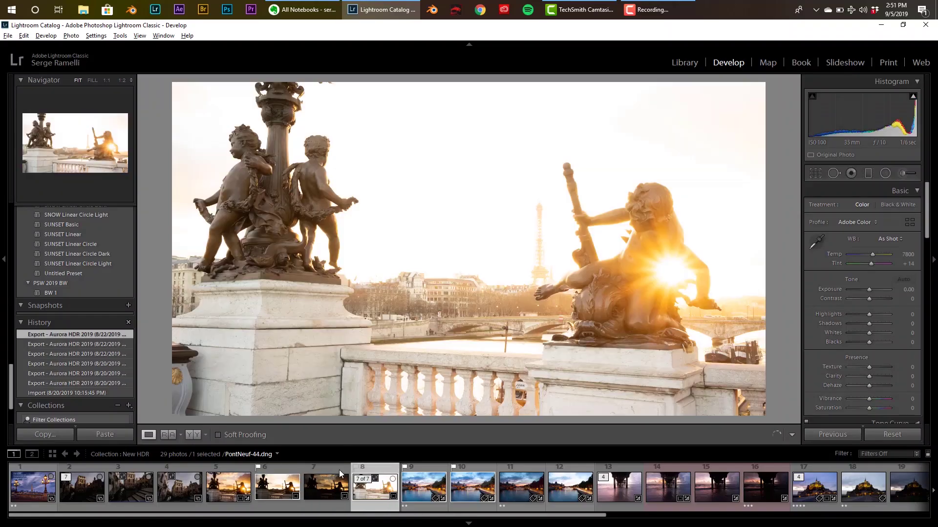
{"action": "left_click", "coordinate": [263, 471], "text": "ctrl"}
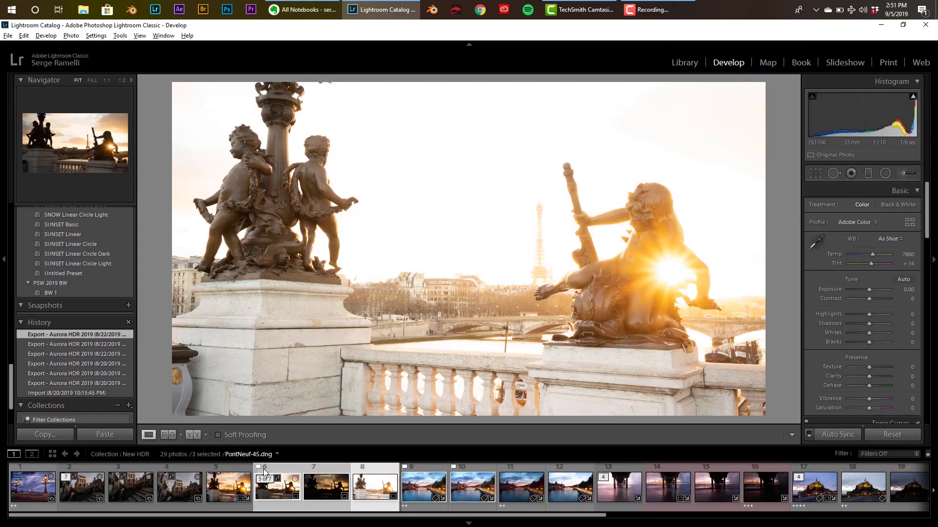
{"action": "key", "text": "ctrl+h"}
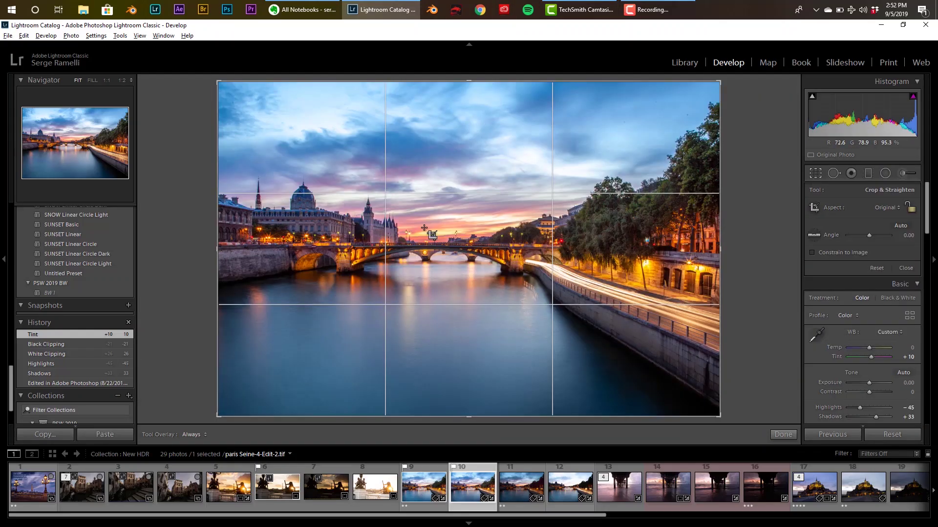
Crop the Seine bridge photo to a portrait 4x5 / 8x10 frame spanning the full height
{"action": "left_click", "coordinate": [896, 207]}
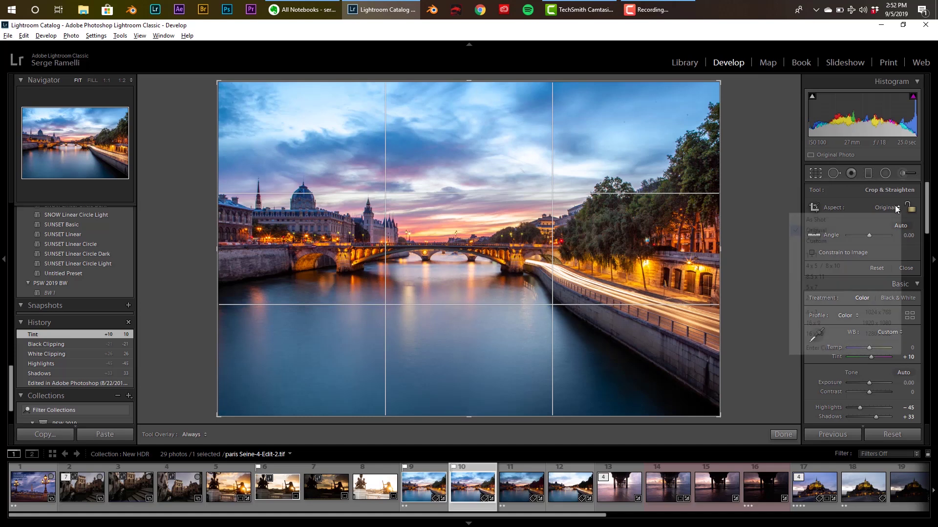
{"action": "left_click", "coordinate": [864, 265]}
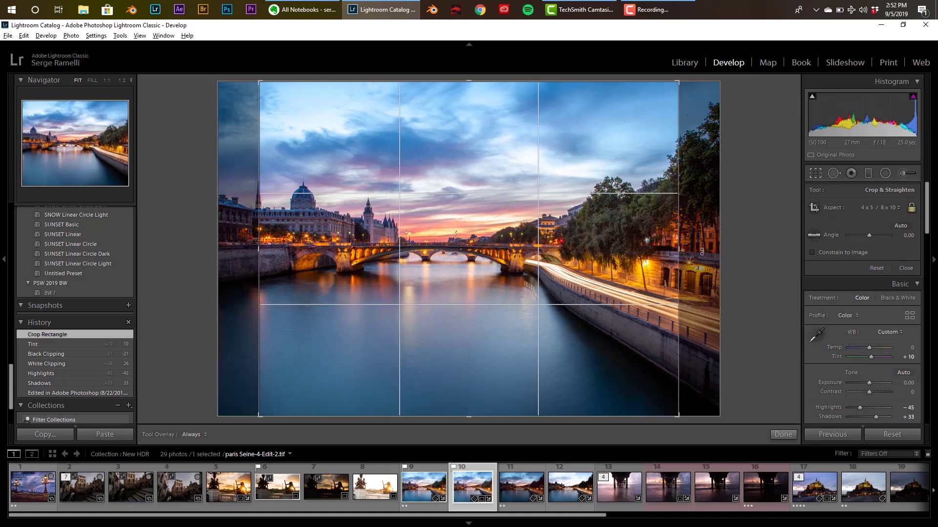
{"action": "left_click_drag", "start_coordinate": [676, 248], "coordinate": [530, 247]}
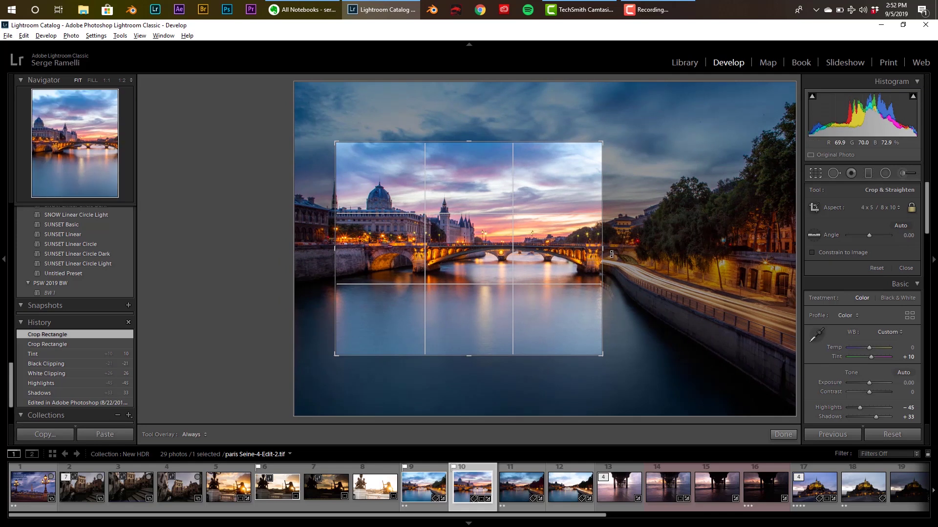
{"action": "key", "text": "x"}
{"action": "key", "text": "x"}
{"action": "key", "text": "x"}
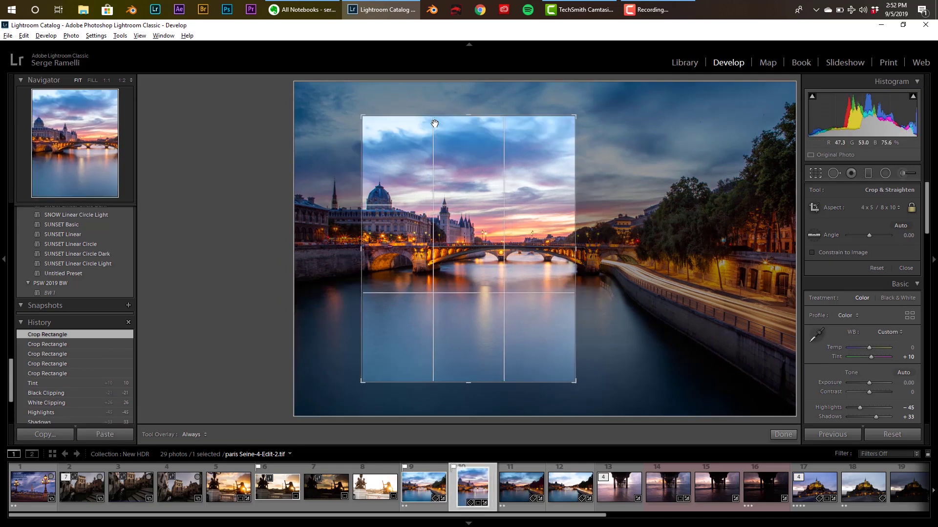
{"action": "left_click_drag", "start_coordinate": [472, 117], "coordinate": [470, 89]}
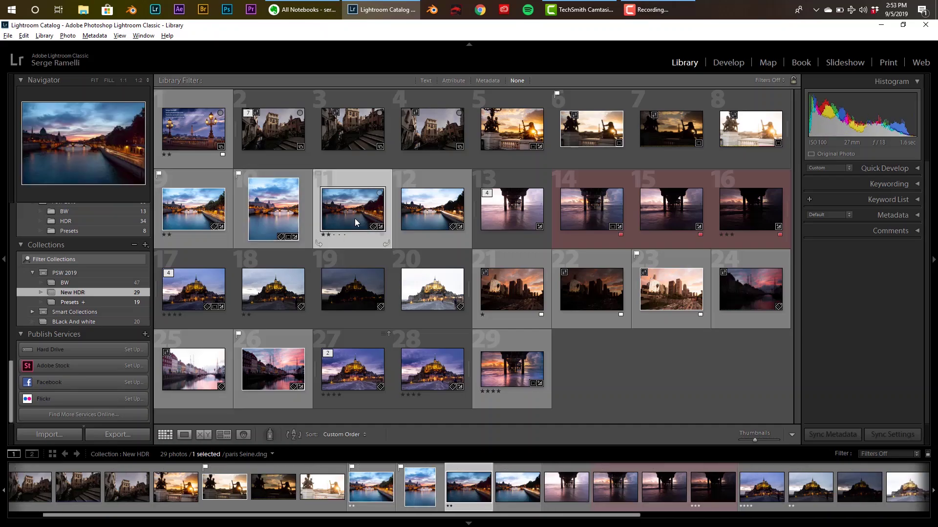
View the Seine bridge photo in Loupe, then return to Grid and open the pier photo
{"action": "key", "text": "e"}
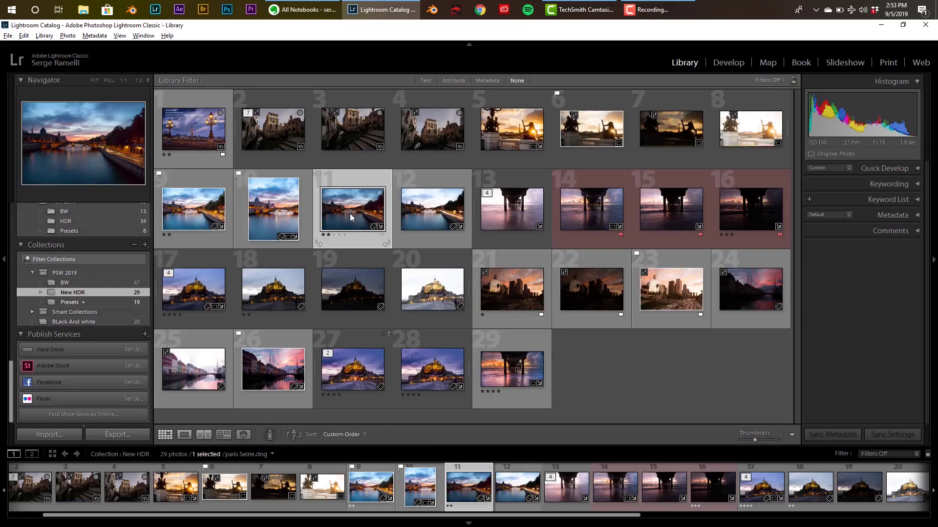
{"action": "double_click", "coordinate": [163, 204]}
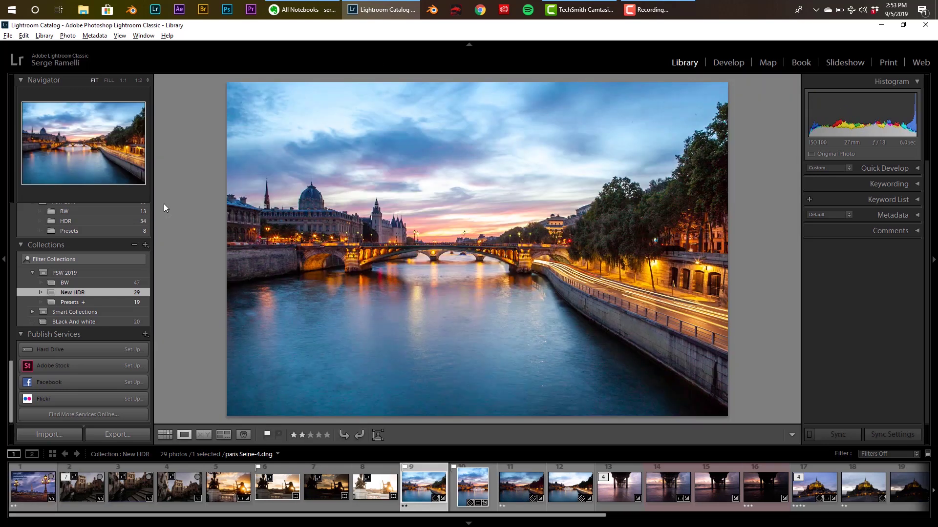
{"action": "key", "text": "g"}
{"action": "left_click", "coordinate": [688, 208]}
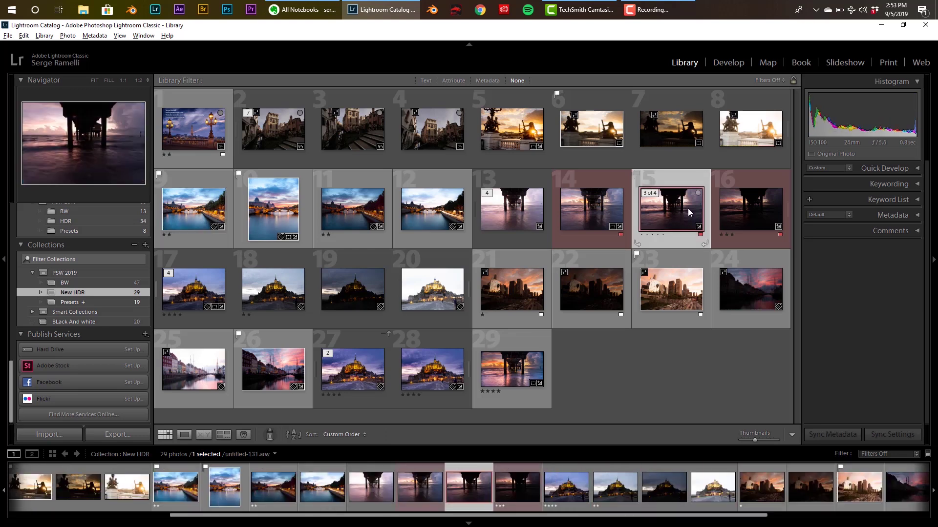
{"action": "double_click", "coordinate": [687, 208]}
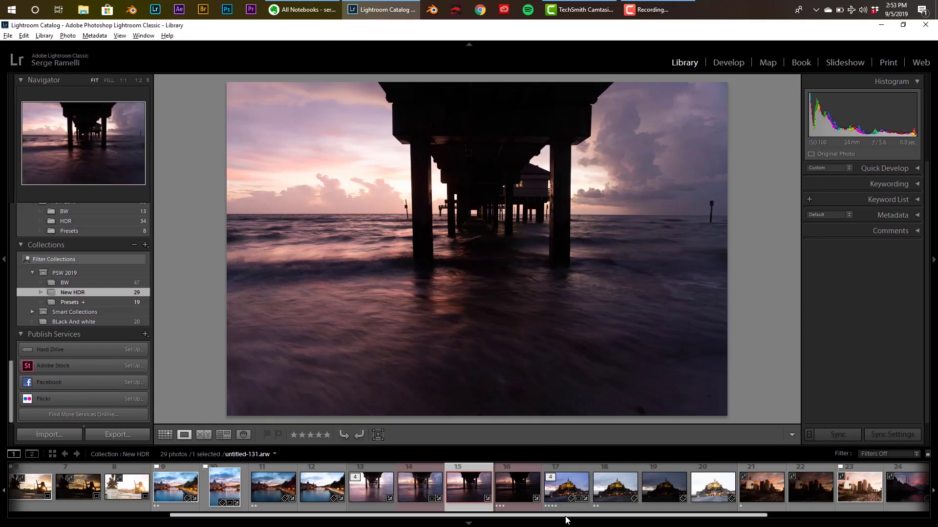
Start the selection with the Seine bridge and statue photos in the filmstrip
{"action": "key", "text": "Right"}
{"action": "key", "text": "Right"}
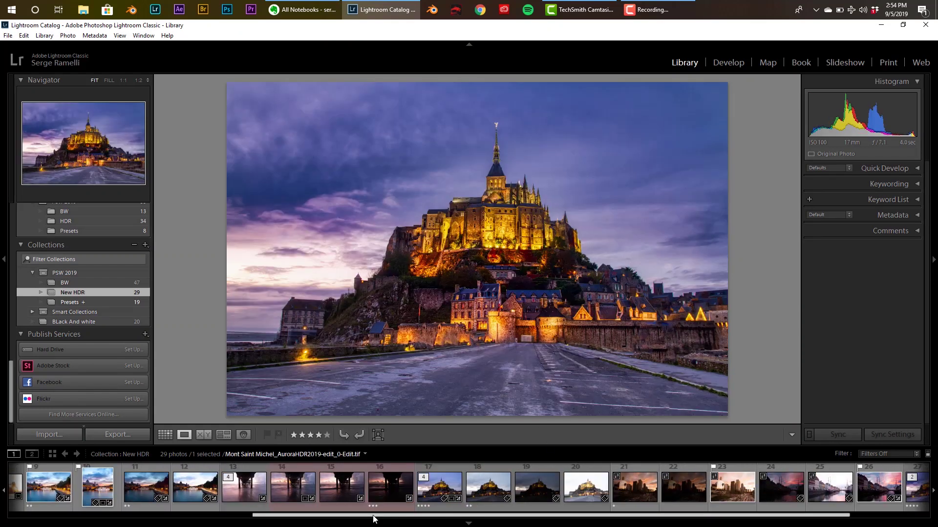
{"action": "left_click_drag", "start_coordinate": [375, 519], "coordinate": [234, 518]}
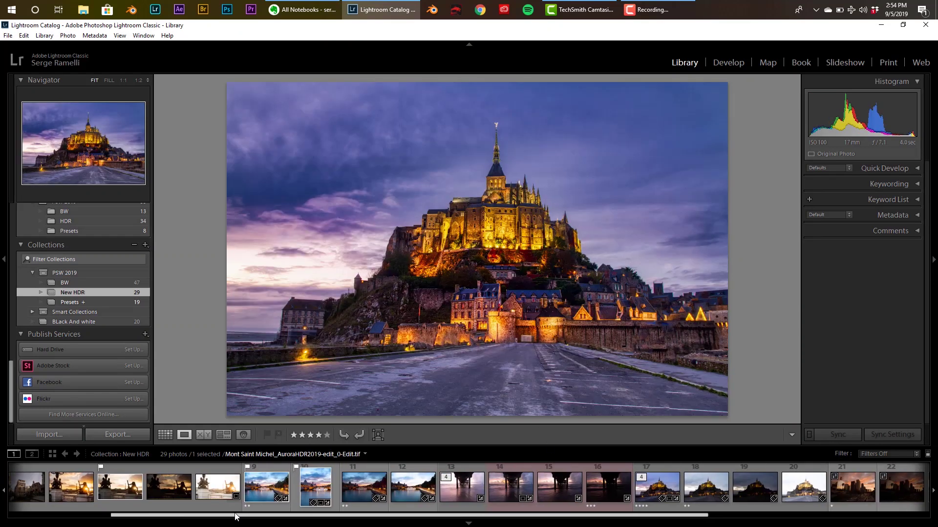
{"action": "left_click", "coordinate": [282, 499]}
{"action": "left_click", "coordinate": [72, 489]}
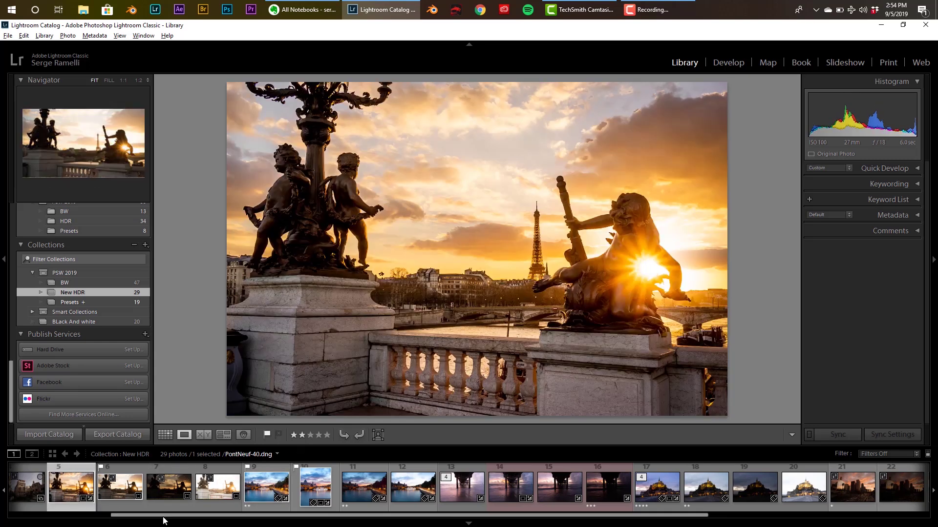
{"action": "left_click", "coordinate": [266, 488]}
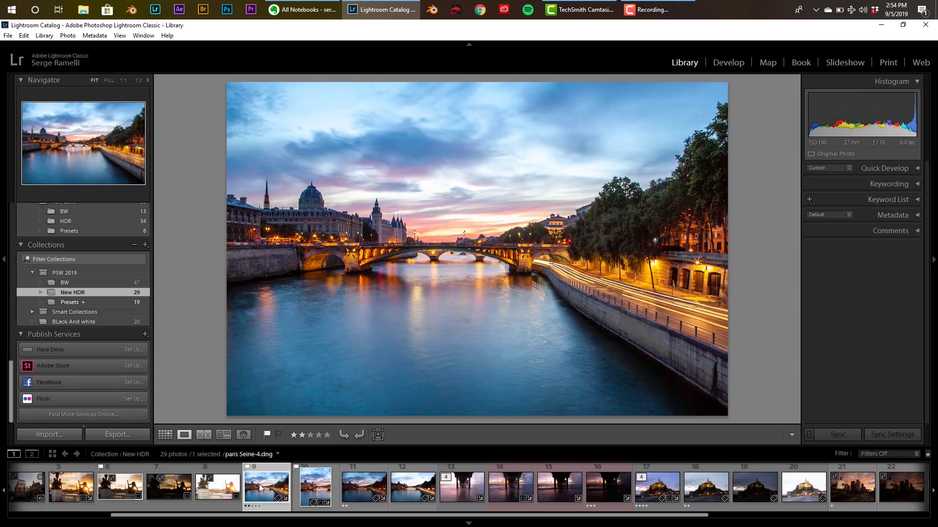
{"action": "left_click", "coordinate": [120, 488], "text": "ctrl"}
{"action": "left_click", "coordinate": [71, 488], "text": "ctrl"}
{"action": "left_click", "coordinate": [120, 488], "text": "ctrl"}
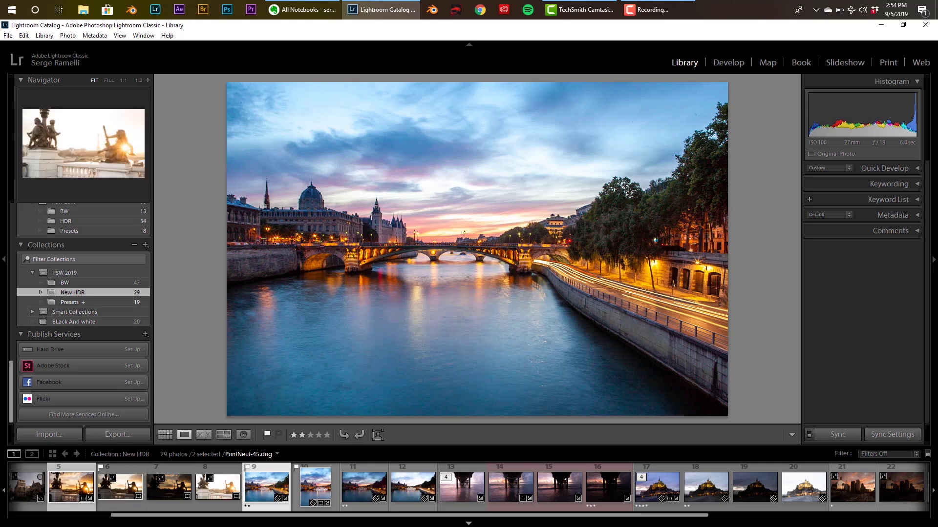
Add both Mont Saint Michel shots, the skyline, the harbour and the pier to the selection
{"action": "left_click_drag", "start_coordinate": [411, 516], "coordinate": [478, 523]}
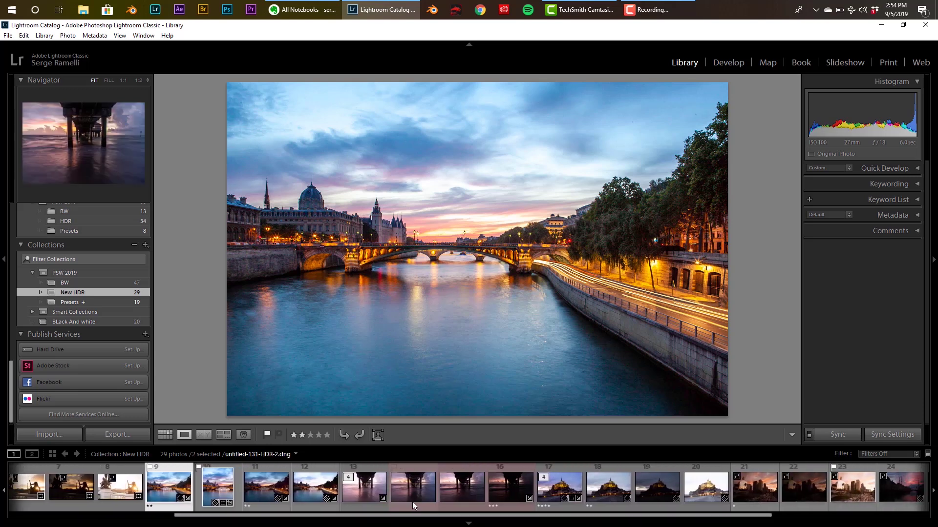
{"action": "left_click", "coordinate": [560, 494], "text": "ctrl"}
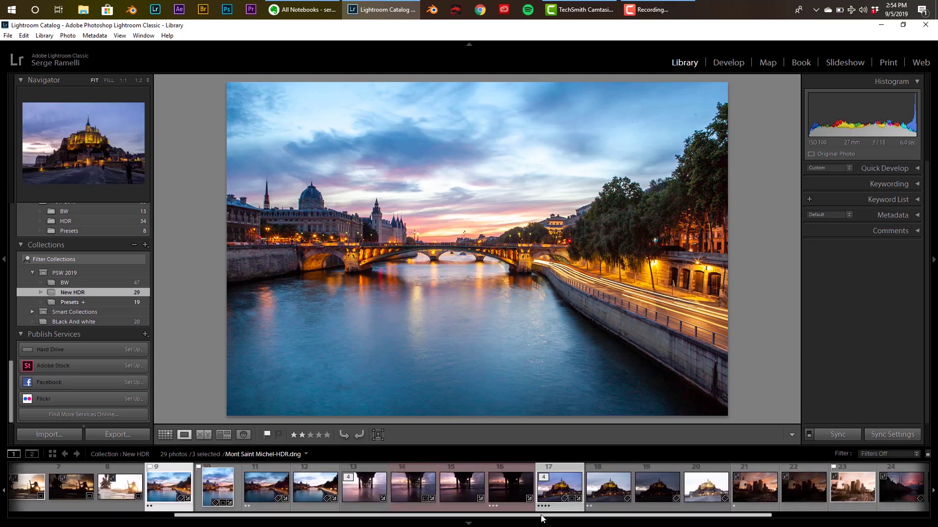
{"action": "left_click_drag", "start_coordinate": [562, 517], "coordinate": [718, 518]}
{"action": "left_click", "coordinate": [517, 494], "text": "ctrl"}
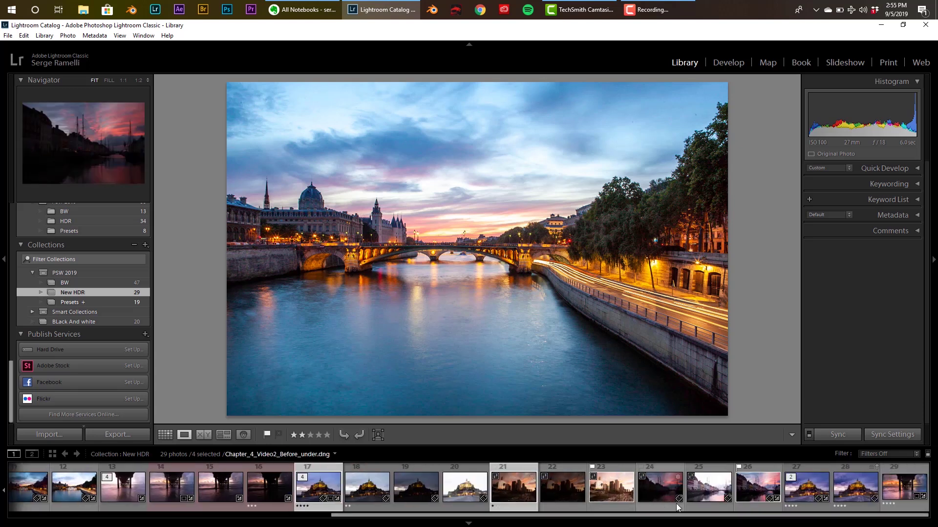
{"action": "left_click", "coordinate": [759, 491], "text": "ctrl"}
{"action": "left_click", "coordinate": [799, 490], "text": "ctrl"}
{"action": "left_click", "coordinate": [909, 500], "text": "ctrl"}
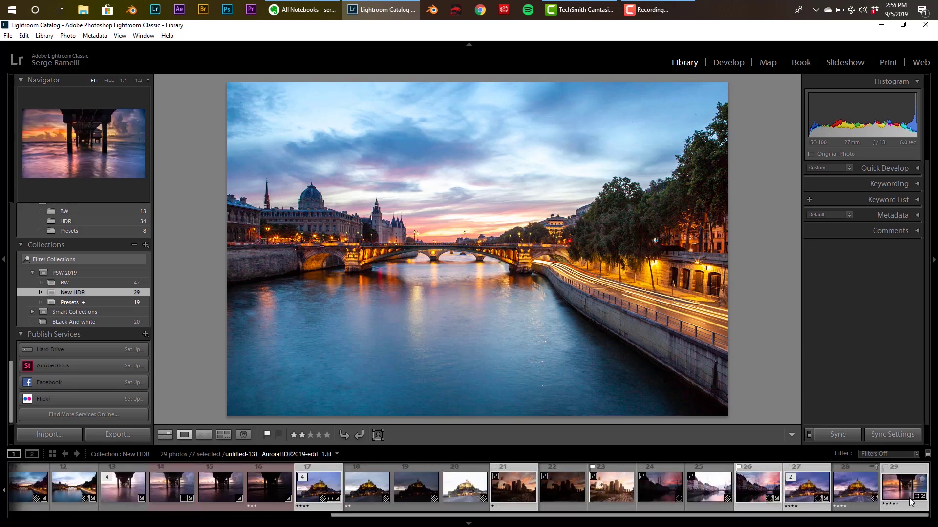
Compare the seven photos in Survey view with panels hidden, dropping the second Mont Saint-Michel shot
{"action": "key", "text": "n"}
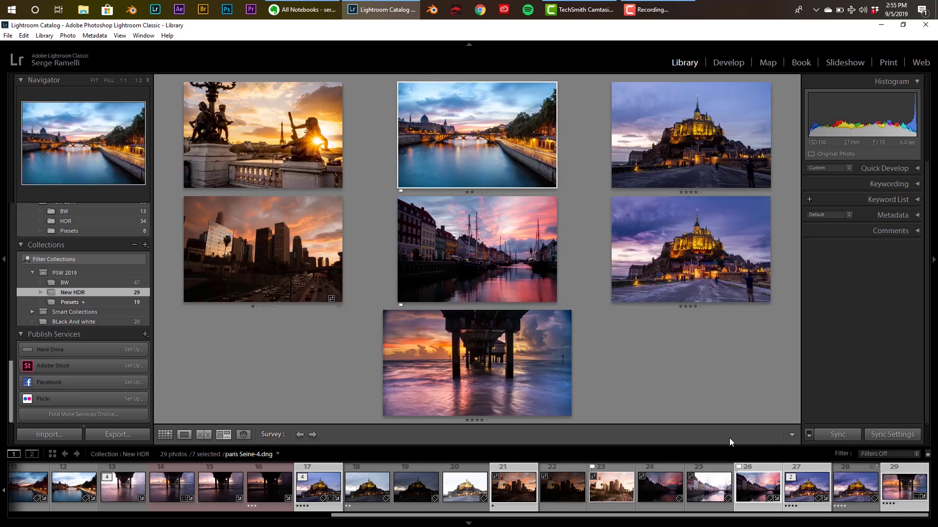
{"action": "key", "text": "shift+Tab"}
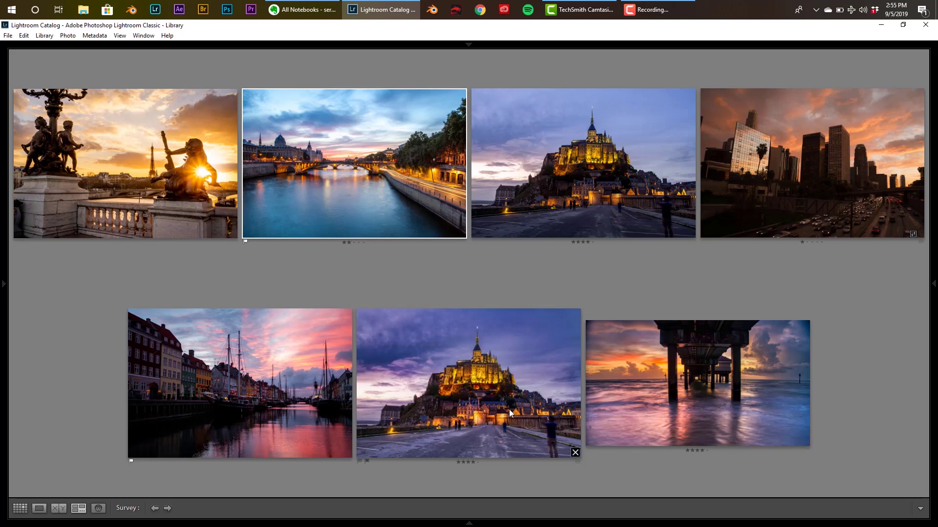
{"action": "left_click", "coordinate": [575, 453]}
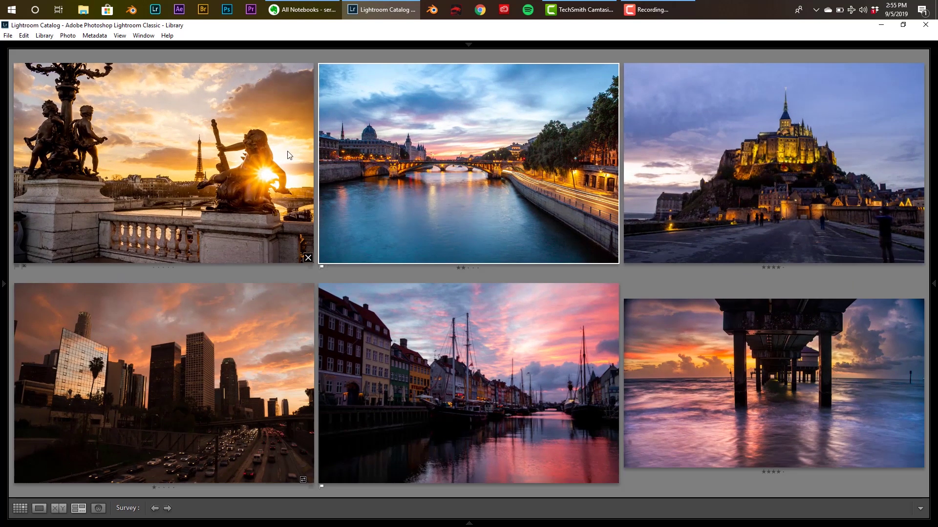
{"action": "left_click", "coordinate": [772, 136]}
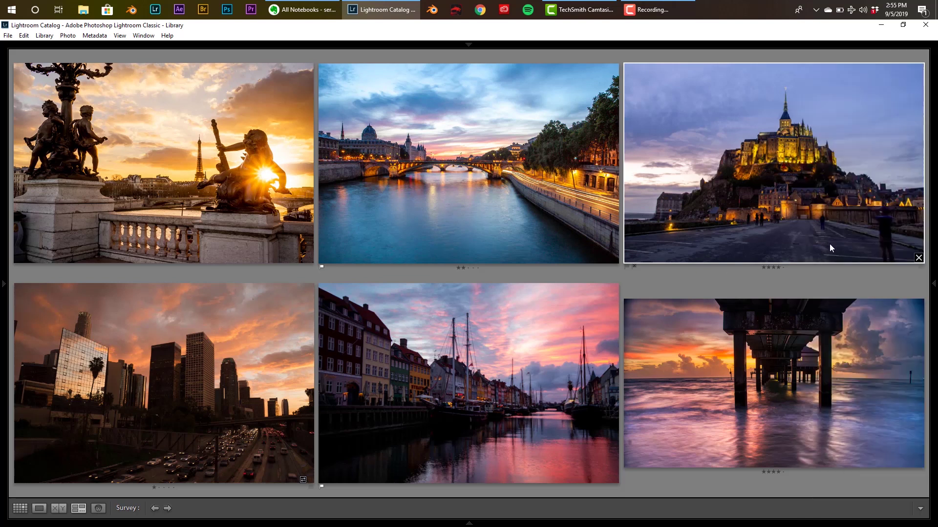
Drop the Mont Saint-Michel, skyline and harbour photos, then restore all panels
{"action": "left_click", "coordinate": [920, 258]}
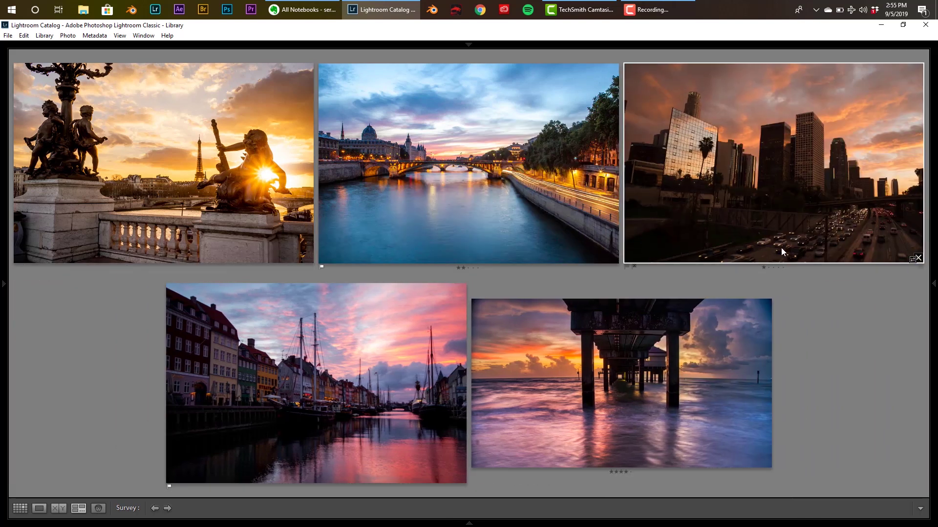
{"action": "left_click", "coordinate": [919, 258]}
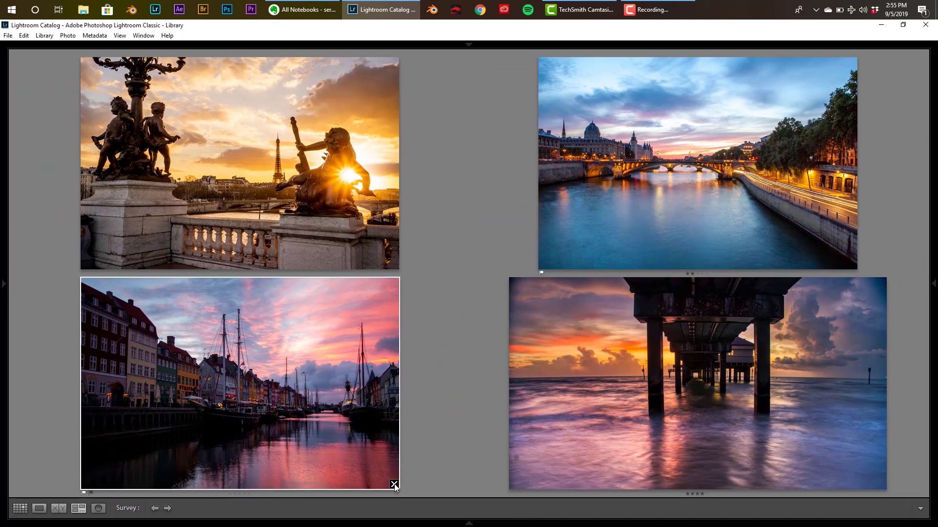
{"action": "left_click", "coordinate": [394, 484]}
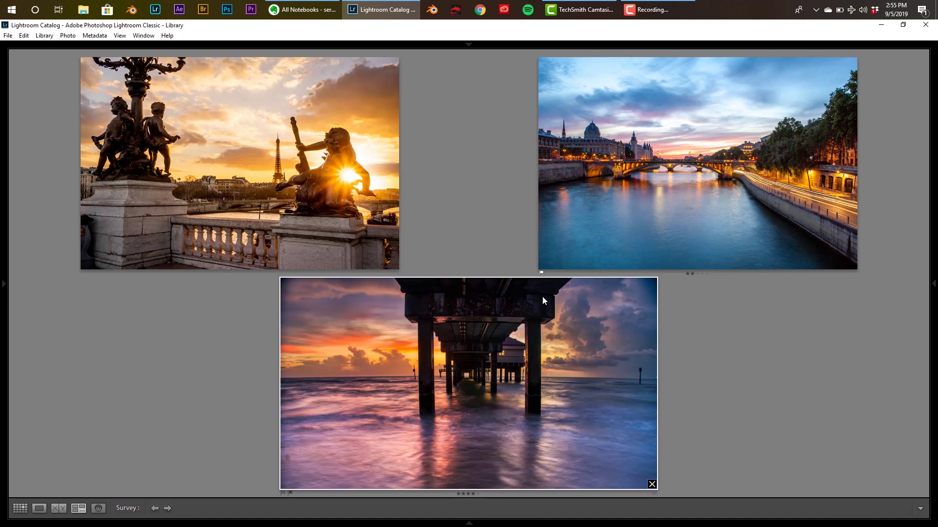
{"action": "key", "text": "shift+Tab"}
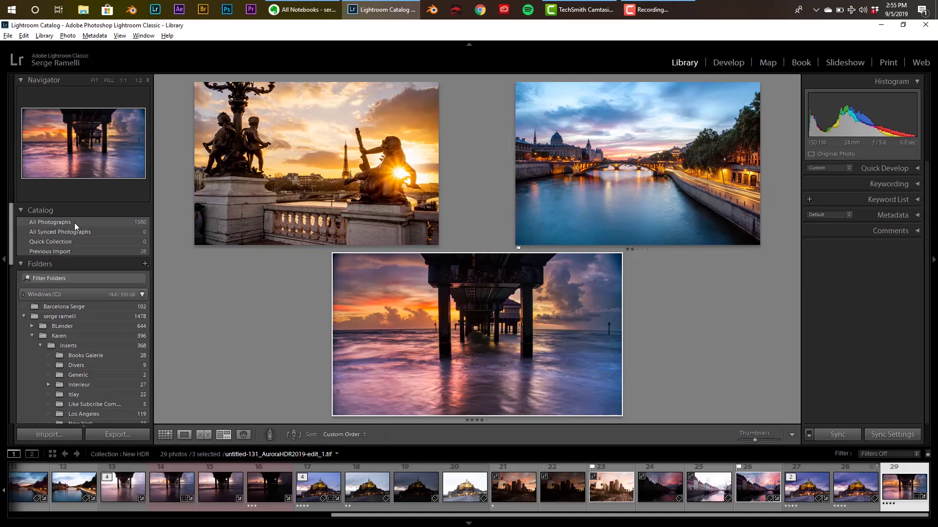
Search All Photographs for 'sea' and view Italy near the sea-121-2.dng in Loupe
{"action": "left_click", "coordinate": [75, 223]}
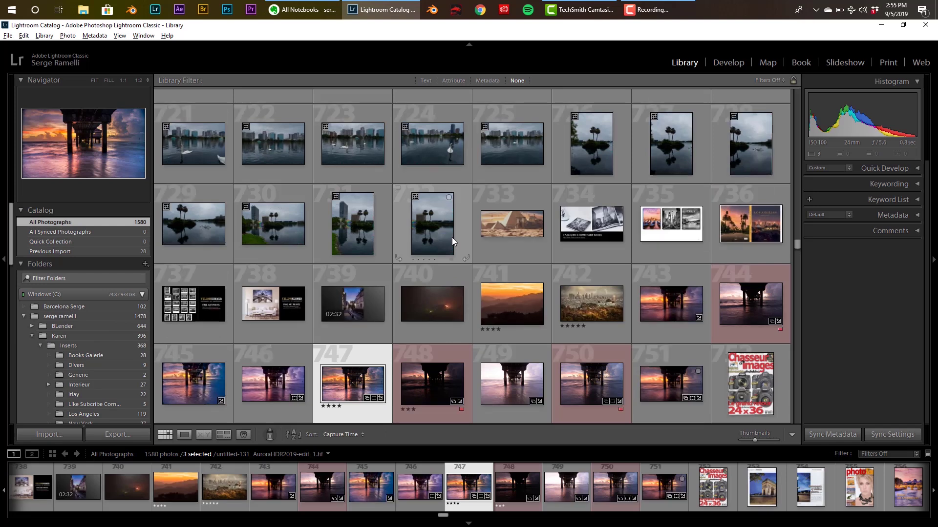
{"action": "key", "text": "ctrl+f"}
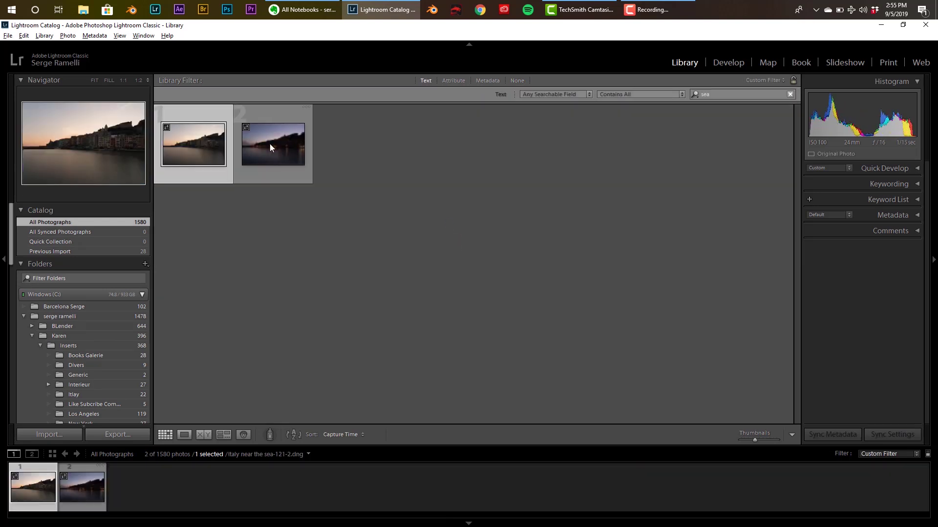
{"action": "left_click", "coordinate": [184, 435]}
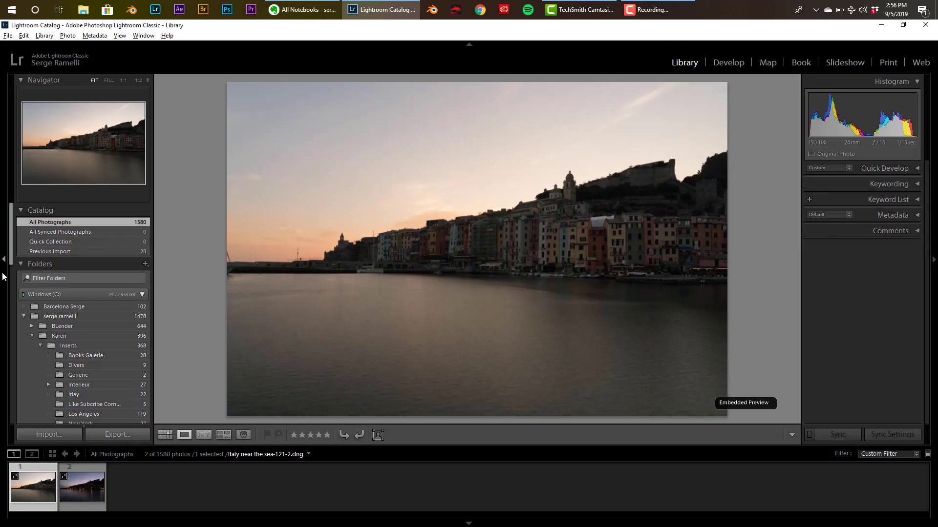
{"action": "left_click_drag", "start_coordinate": [10, 259], "coordinate": [12, 396]}
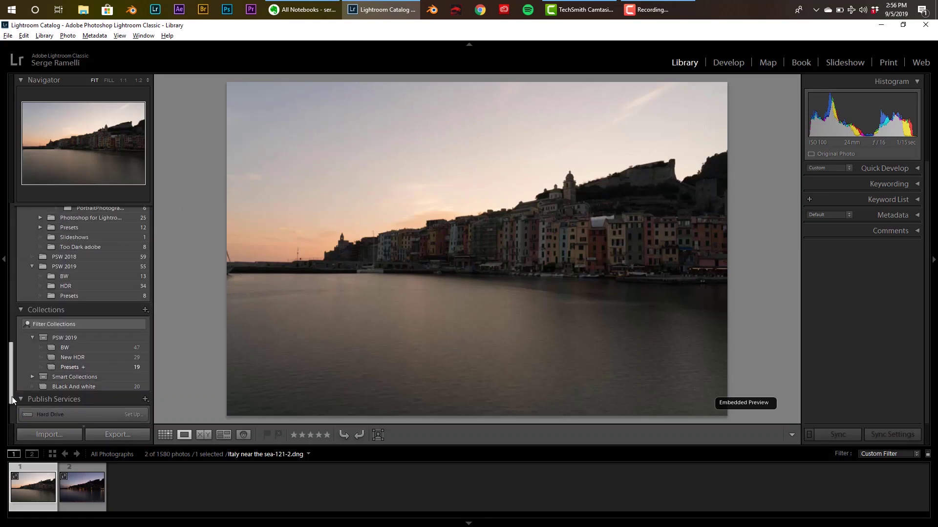
Set New HDR as the target collection
{"action": "left_click", "coordinate": [87, 358]}
{"action": "right_click", "coordinate": [91, 356]}
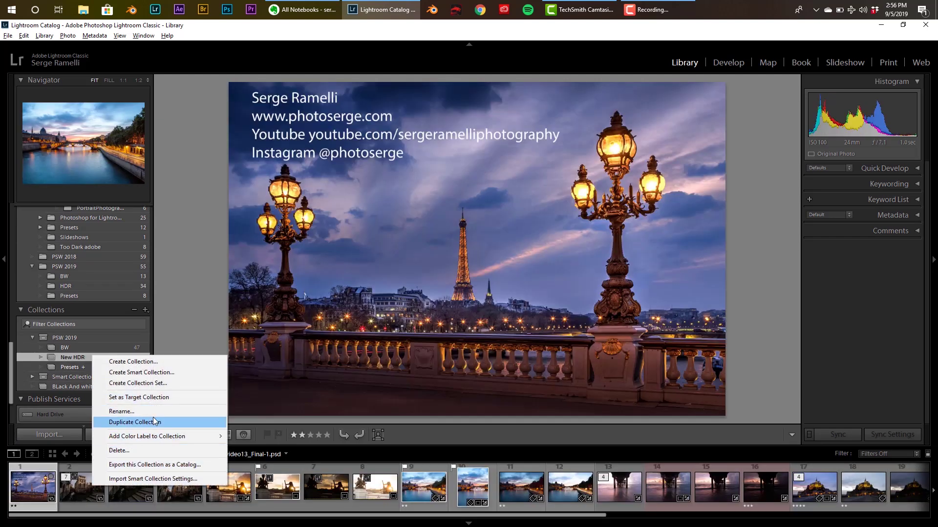
{"action": "left_click", "coordinate": [157, 397]}
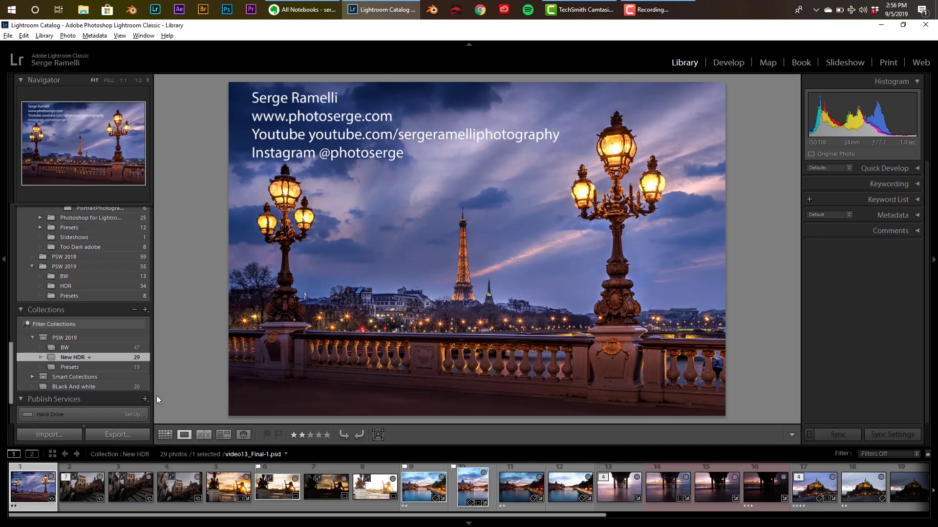
Go to the PontNeuf-44 photo's source folder and browse the HDR folder photos
{"action": "left_click", "coordinate": [325, 484]}
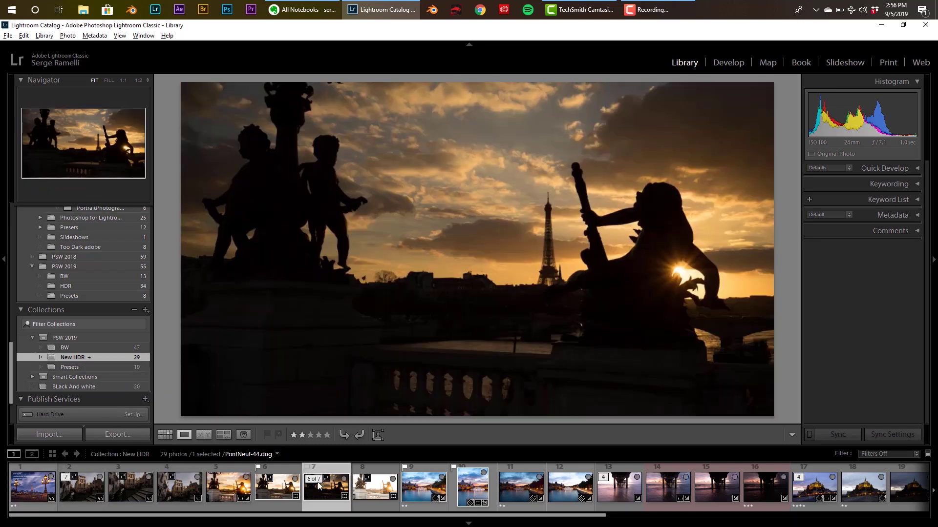
{"action": "right_click", "coordinate": [323, 482]}
{"action": "left_click", "coordinate": [370, 225]}
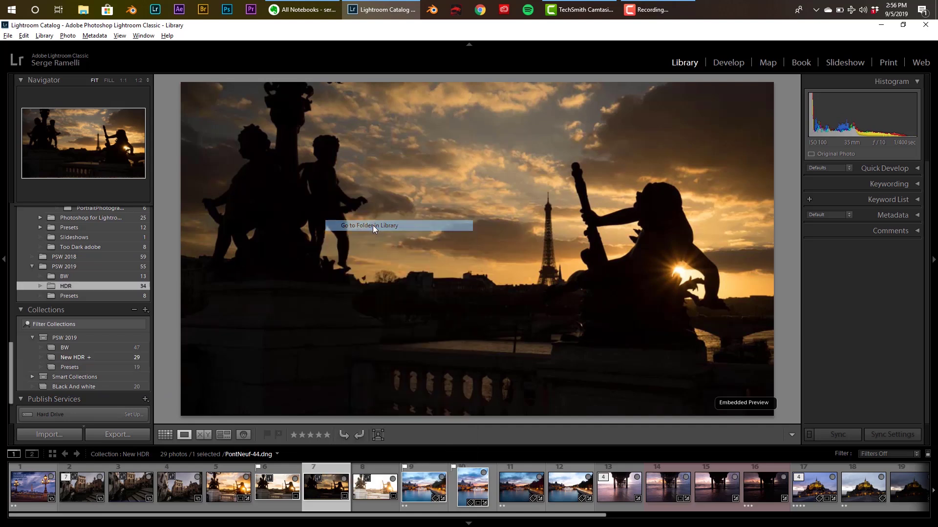
{"action": "left_click_drag", "start_coordinate": [491, 516], "coordinate": [448, 521]}
{"action": "left_click", "coordinate": [125, 483]}
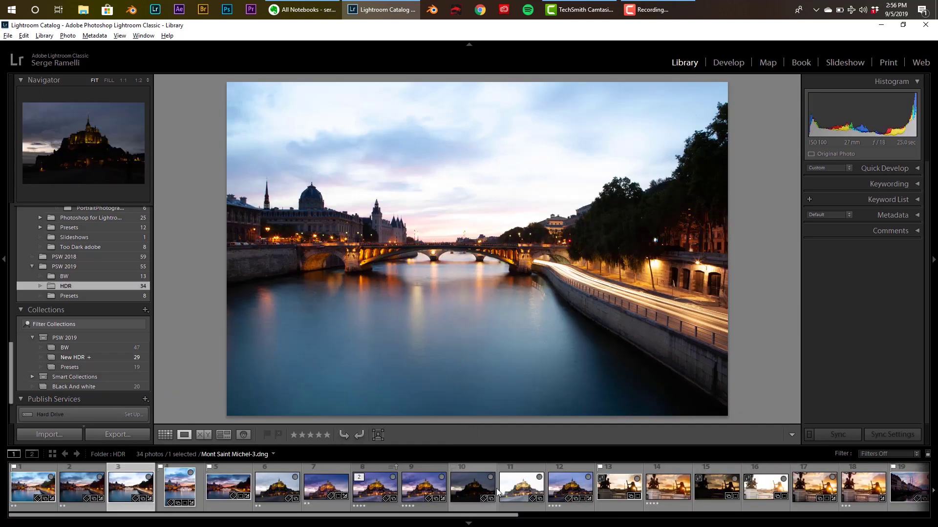
{"action": "left_click", "coordinate": [686, 485]}
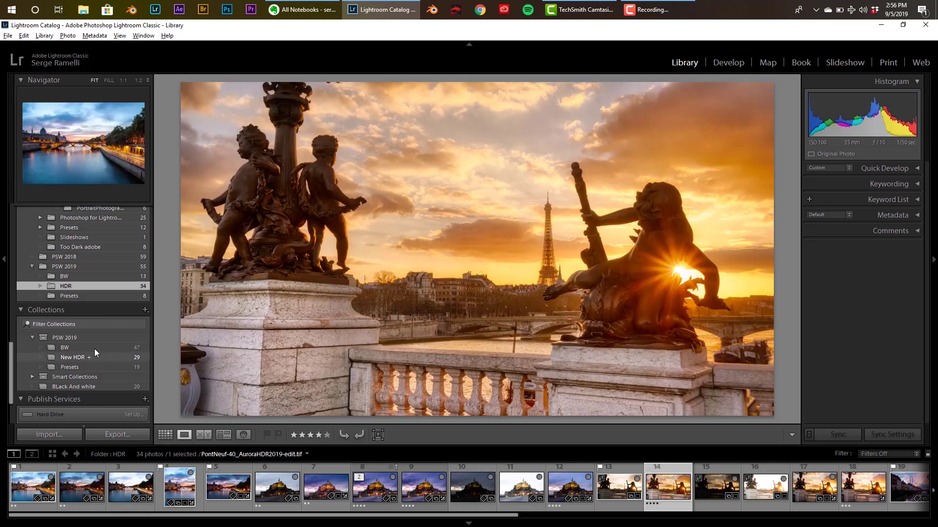
Add the camera portrait, another BW shot, Half Dome and MoonRise to New HDR
{"action": "left_click", "coordinate": [90, 347]}
{"action": "left_click", "coordinate": [129, 487]}
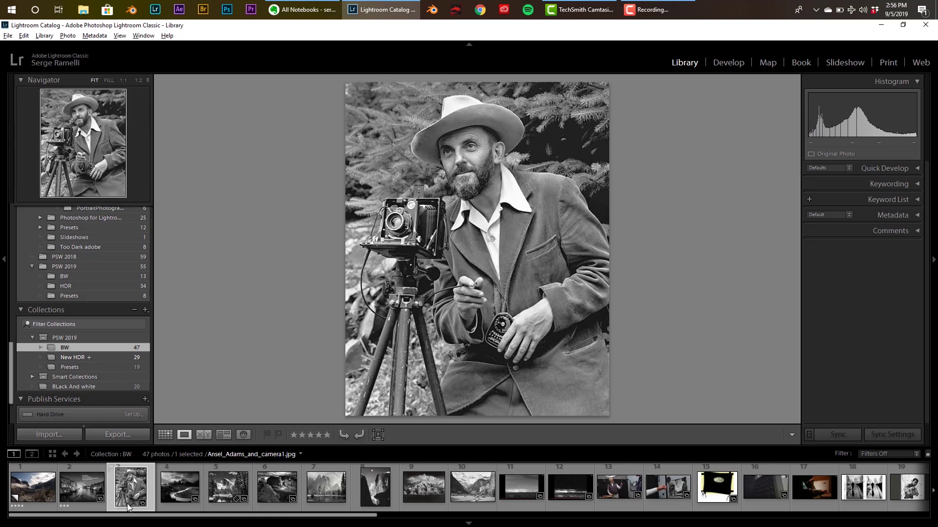
{"action": "key", "text": "b"}
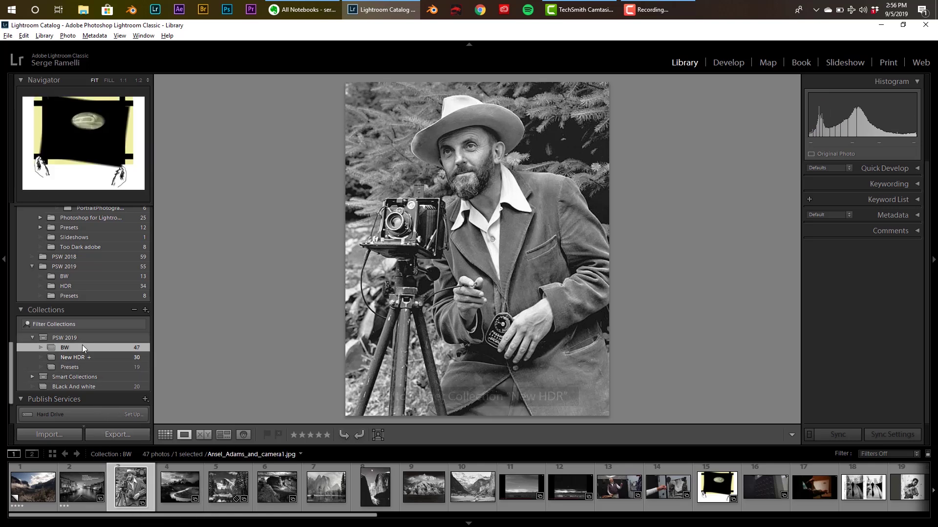
{"action": "left_click", "coordinate": [84, 358]}
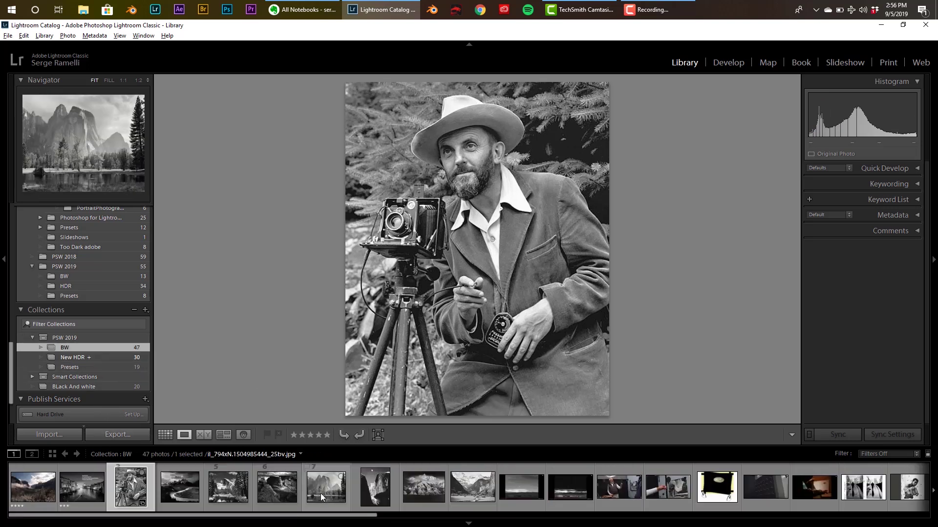
{"action": "left_click", "coordinate": [322, 492]}
{"action": "key", "text": "b"}
{"action": "left_click", "coordinate": [232, 493]}
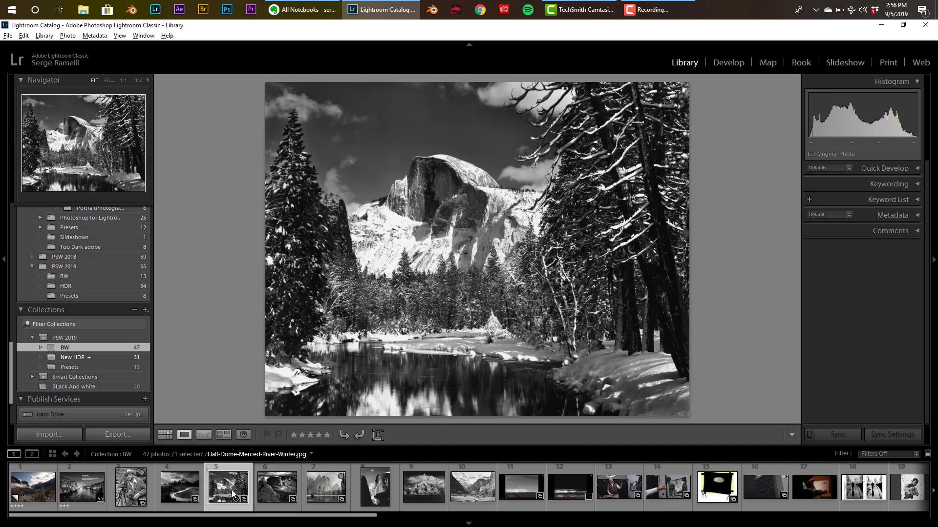
{"action": "key", "text": "b"}
{"action": "left_click", "coordinate": [570, 485]}
{"action": "key", "text": "b"}
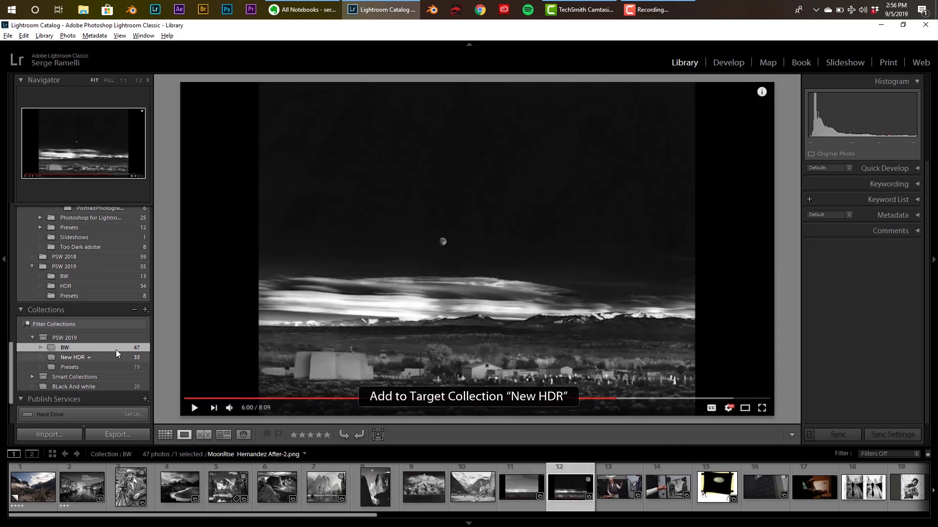
{"action": "left_click", "coordinate": [109, 356]}
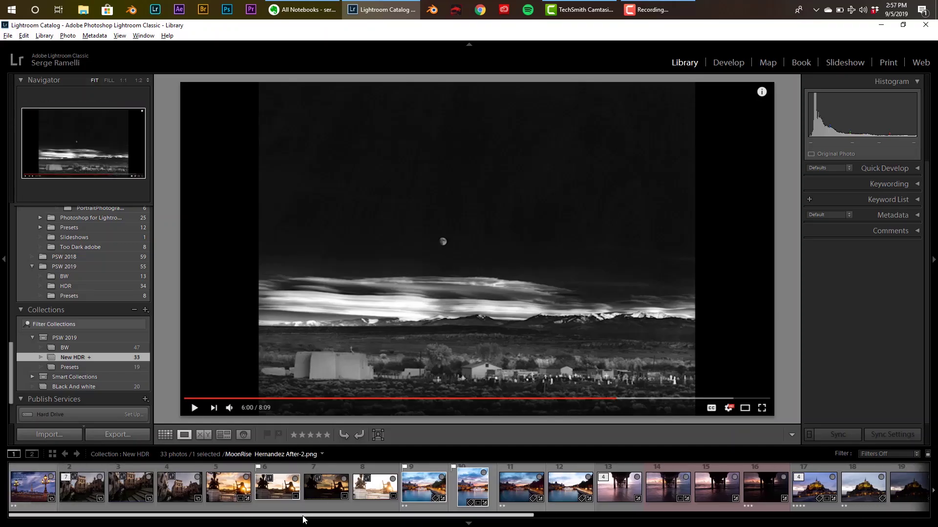
Give PontNeuf-40, -44 and -45 red labels, then turn on the filters with Ctrl+L
{"action": "left_click", "coordinate": [285, 482]}
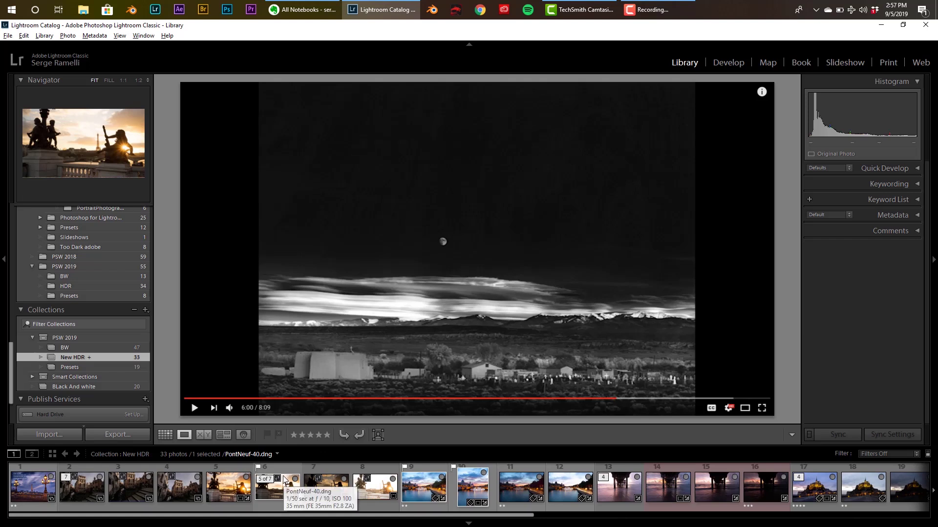
{"action": "left_click", "coordinate": [345, 473]}
{"action": "left_click", "coordinate": [371, 476]}
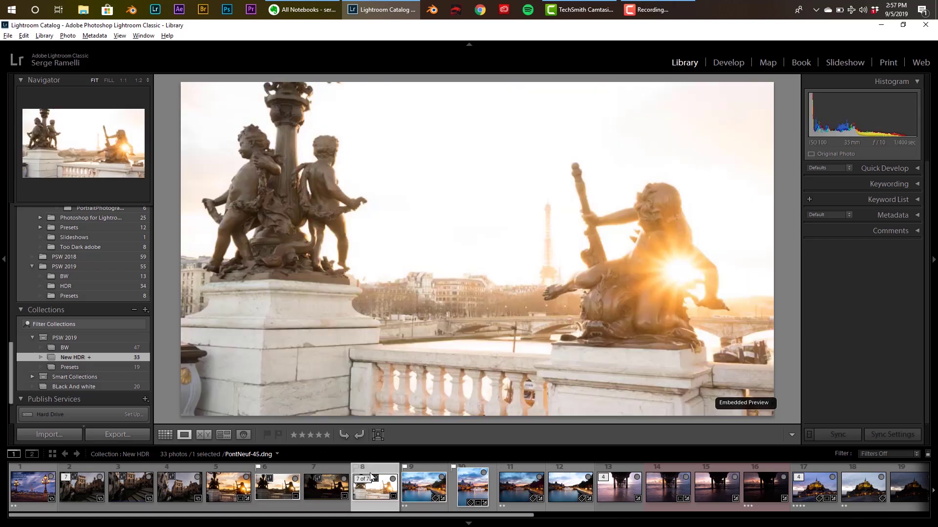
{"action": "left_click", "coordinate": [285, 469]}
{"action": "key", "text": "6"}
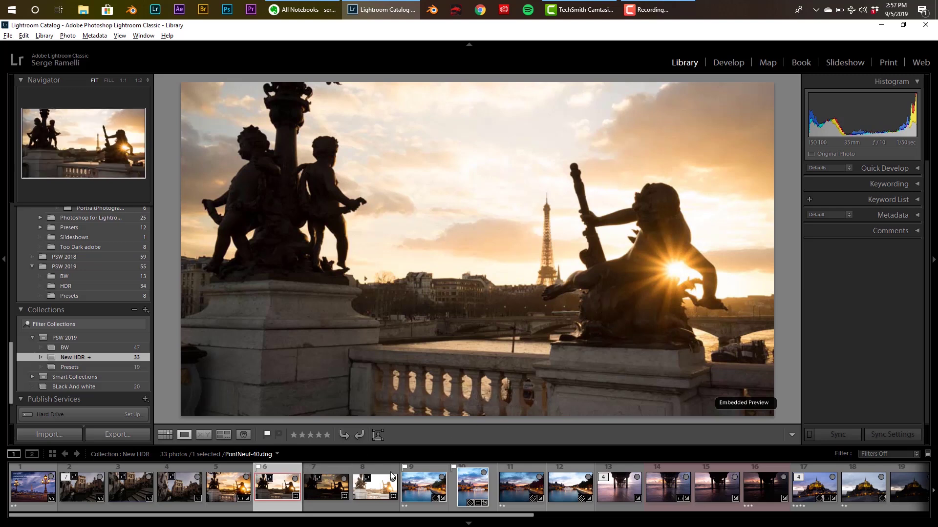
{"action": "left_click", "coordinate": [332, 467]}
{"action": "key", "text": "6"}
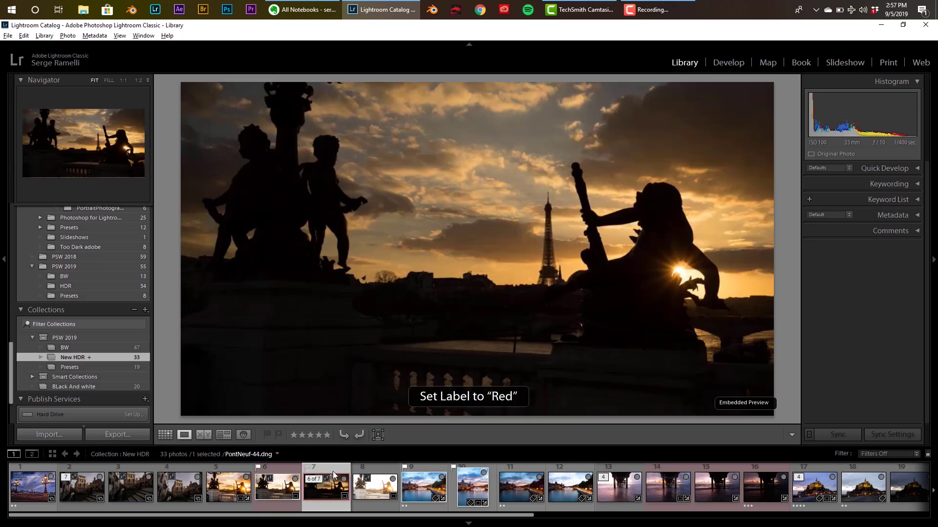
{"action": "left_click", "coordinate": [365, 473]}
{"action": "key", "text": "6"}
{"action": "key", "text": "ctrl+l"}
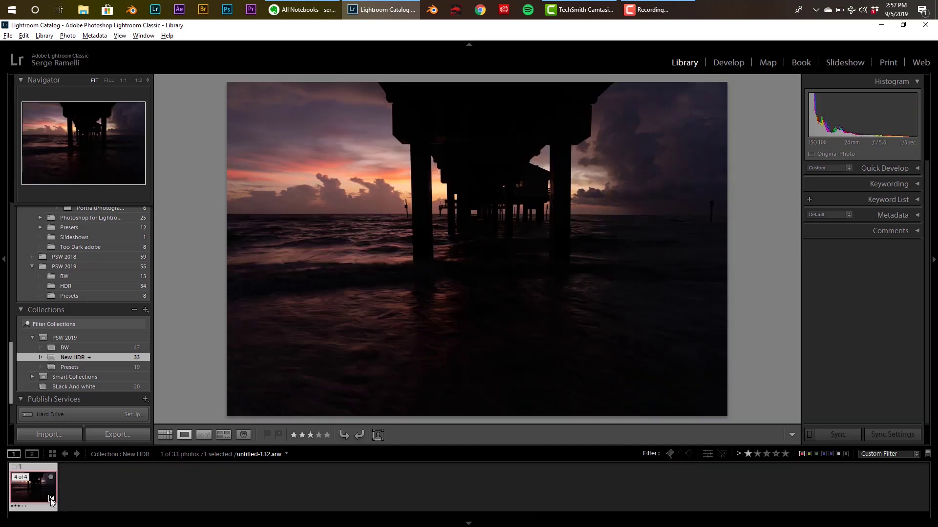
{"action": "key", "text": "d"}
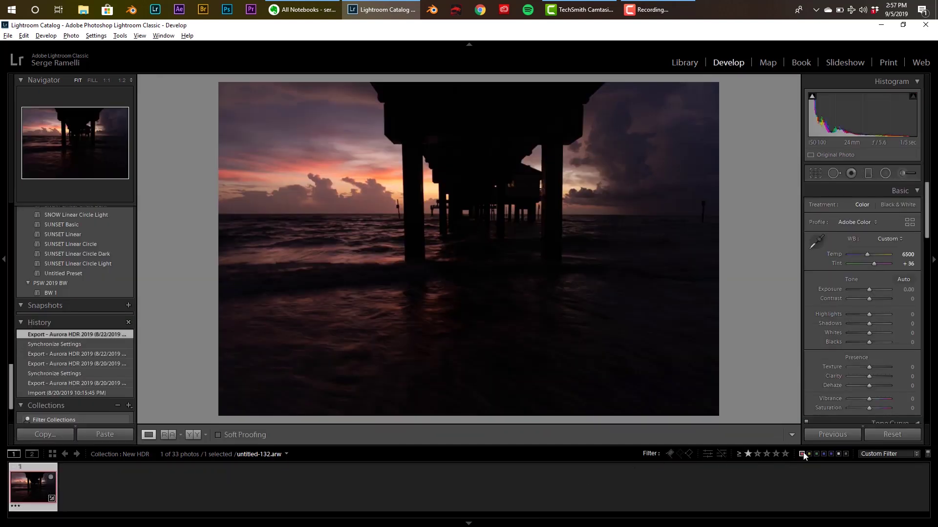
Clear the filter, label three Venice house photos red and remove PontNeuf-45's red label
{"action": "left_click", "coordinate": [802, 454]}
{"action": "left_click", "coordinate": [73, 488]}
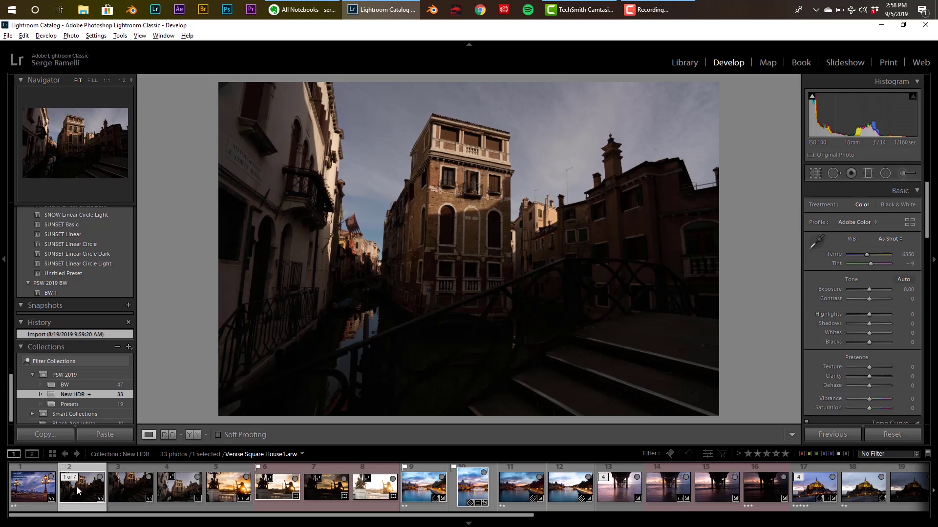
{"action": "key", "text": "6"}
{"action": "left_click", "coordinate": [139, 480]}
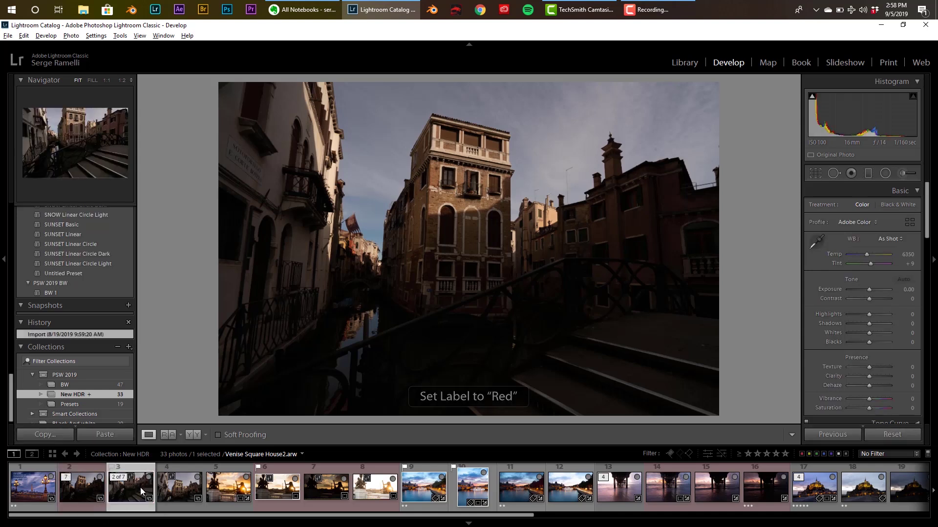
{"action": "key", "text": "6"}
{"action": "left_click", "coordinate": [180, 488]}
{"action": "key", "text": "6"}
{"action": "left_click", "coordinate": [375, 485]}
{"action": "key", "text": "6"}
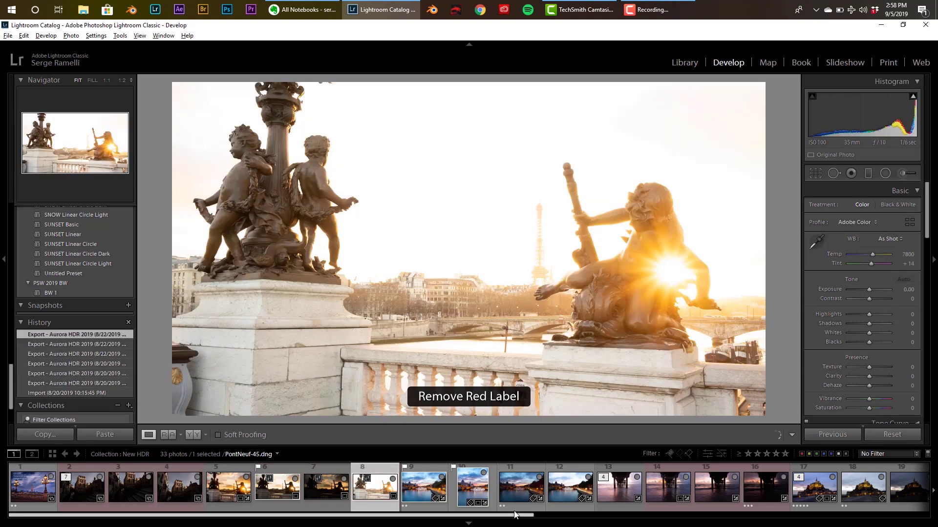
{"action": "left_click", "coordinate": [671, 493]}
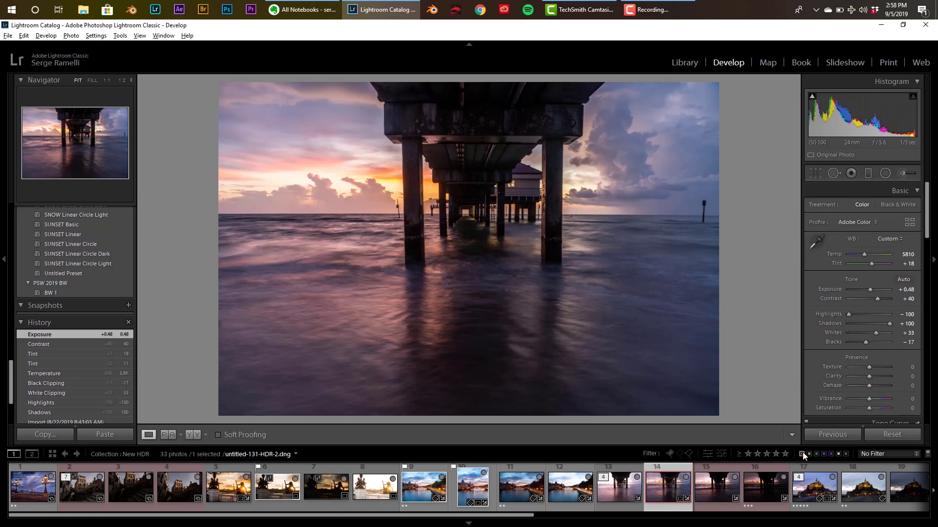
Filter to red-labelled photos, browse the Venice shots, then switch the filter off again
{"action": "left_click", "coordinate": [803, 455]}
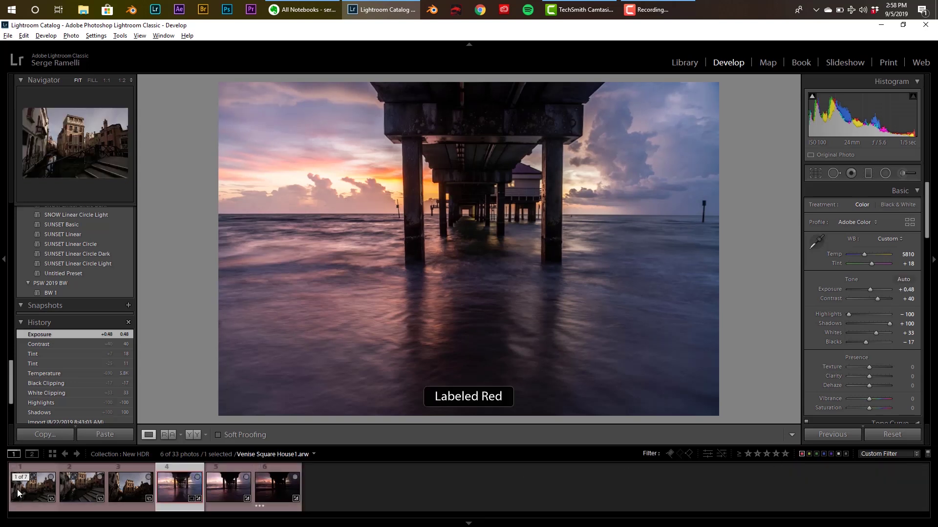
{"action": "left_click", "coordinate": [81, 487]}
{"action": "left_click", "coordinate": [154, 488]}
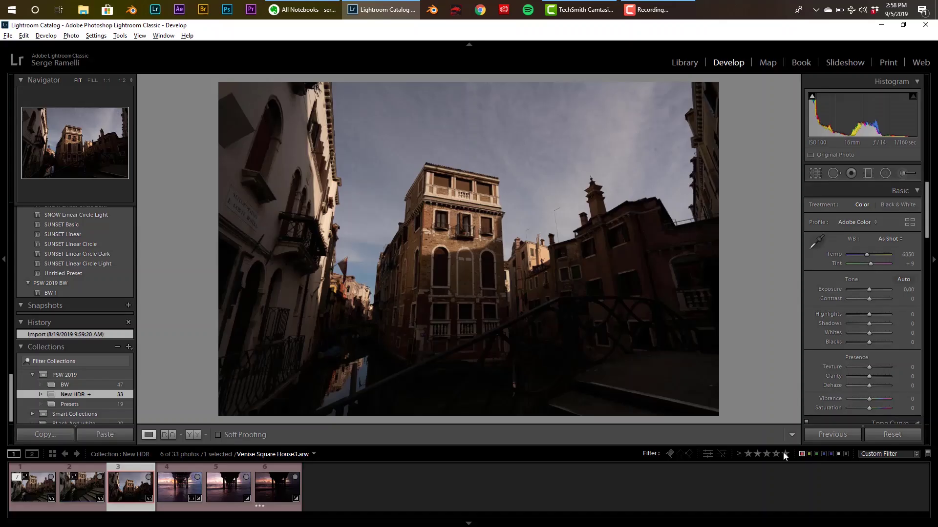
{"action": "left_click", "coordinate": [802, 454]}
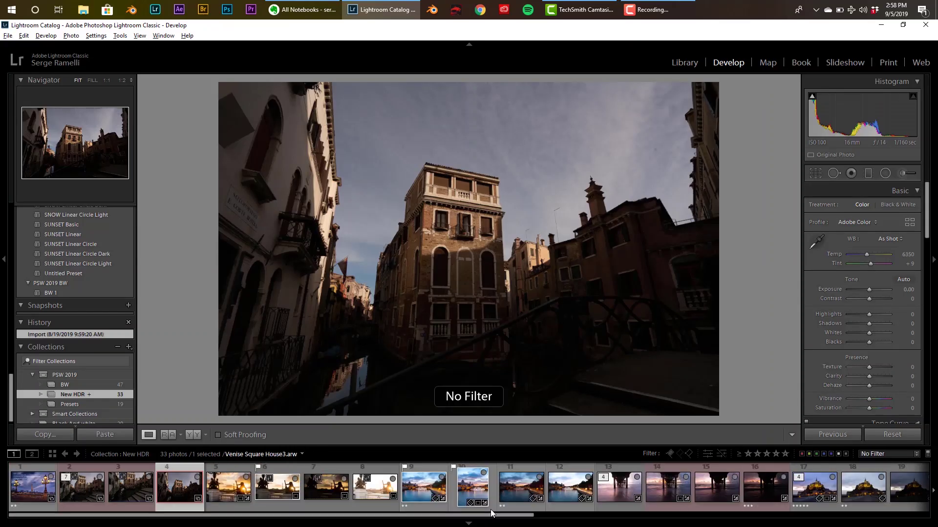
Rate Venise Square House1 one star, the Paris sunset two stars and paris Seine-4 one star
{"action": "left_click", "coordinate": [78, 483]}
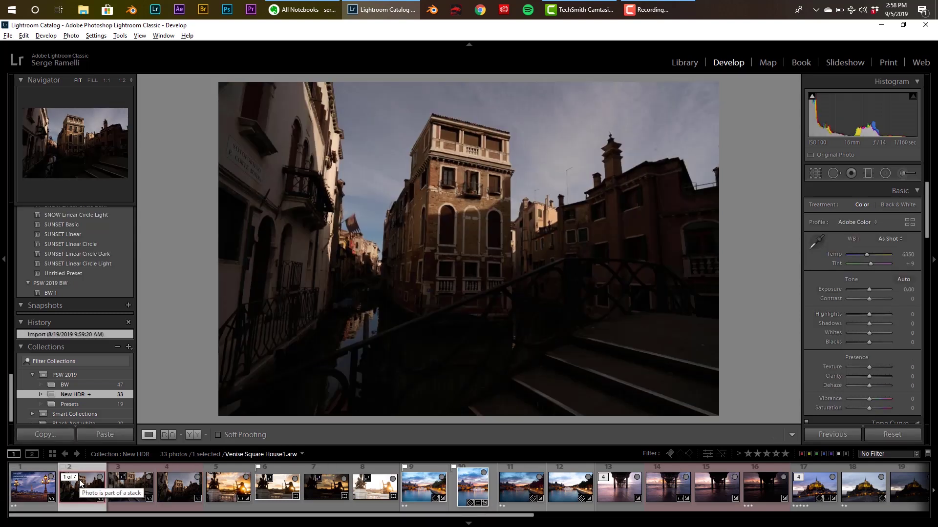
{"action": "key", "text": "1"}
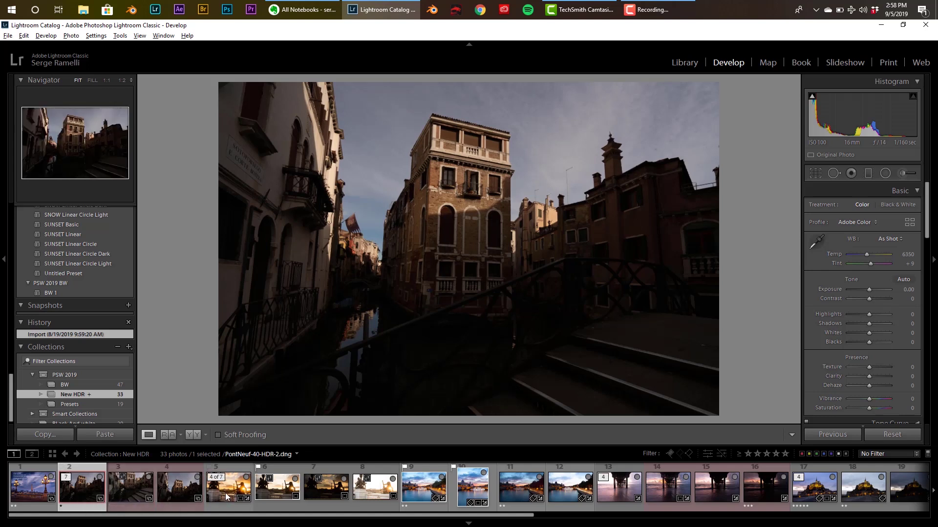
{"action": "left_click", "coordinate": [216, 477]}
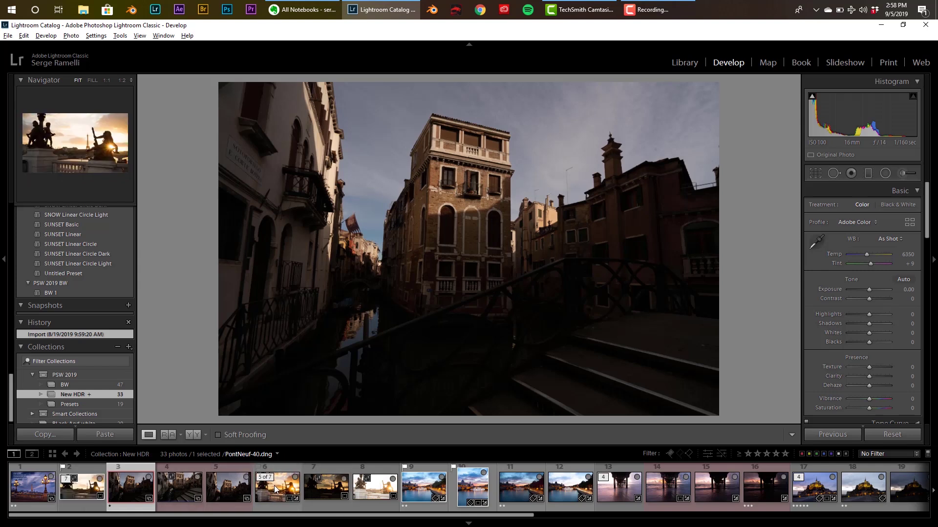
{"action": "left_click", "coordinate": [276, 488]}
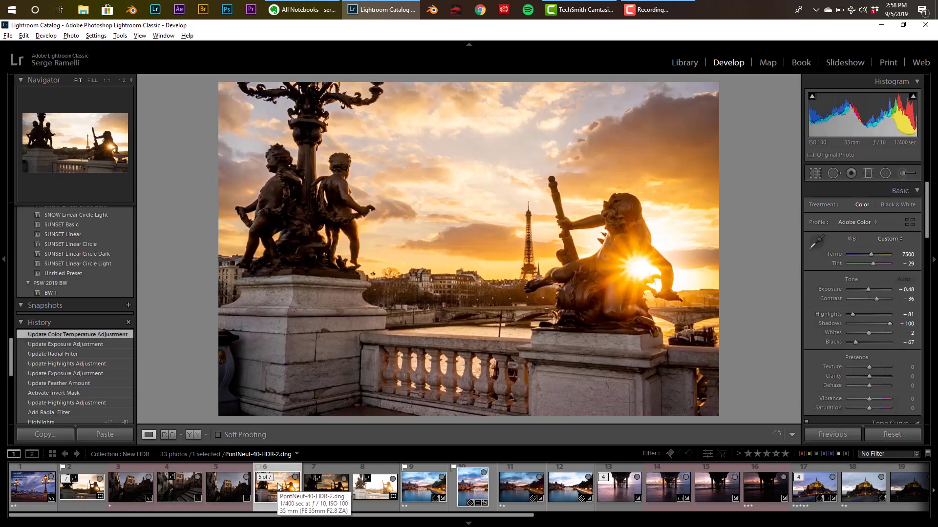
{"action": "key", "text": "2"}
{"action": "left_click", "coordinate": [407, 488]}
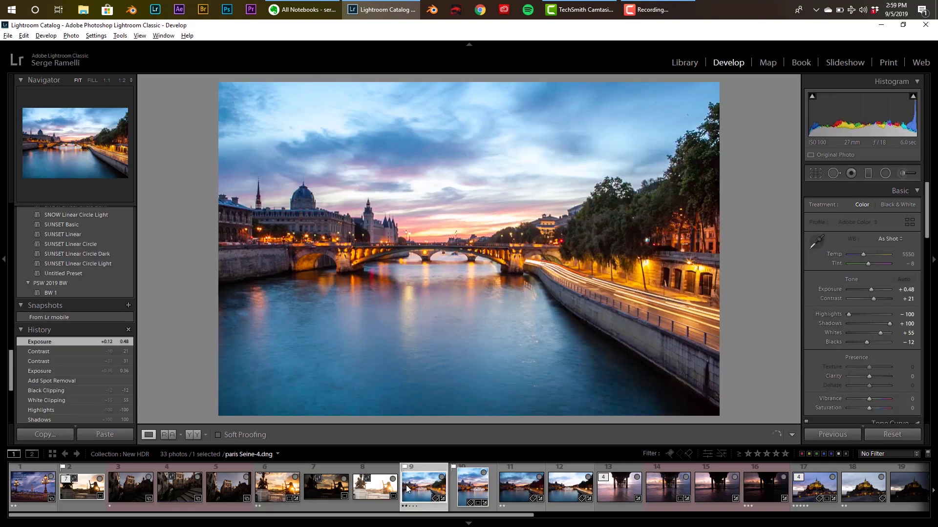
{"action": "key", "text": "1"}
Rate photo 11, the pier and two Mont Saint Michel shots one star, then filter one star and up
{"action": "left_click", "coordinate": [531, 491]}
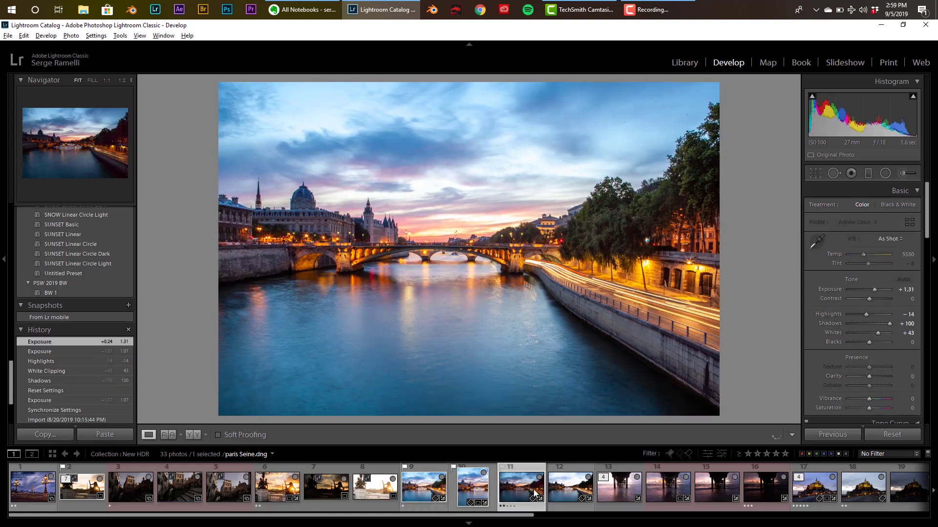
{"action": "key", "text": "1"}
{"action": "left_click", "coordinate": [631, 491]}
{"action": "key", "text": "1"}
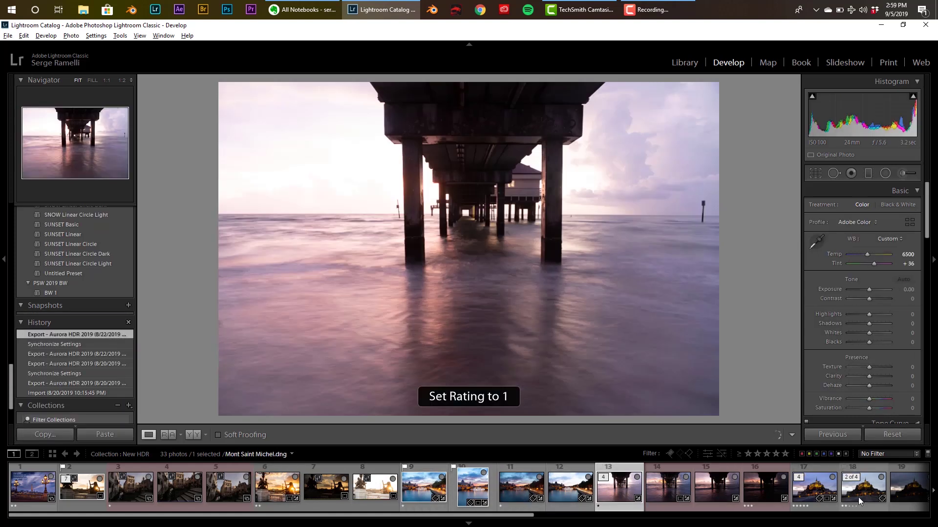
{"action": "left_click", "coordinate": [815, 488]}
{"action": "key", "text": "1"}
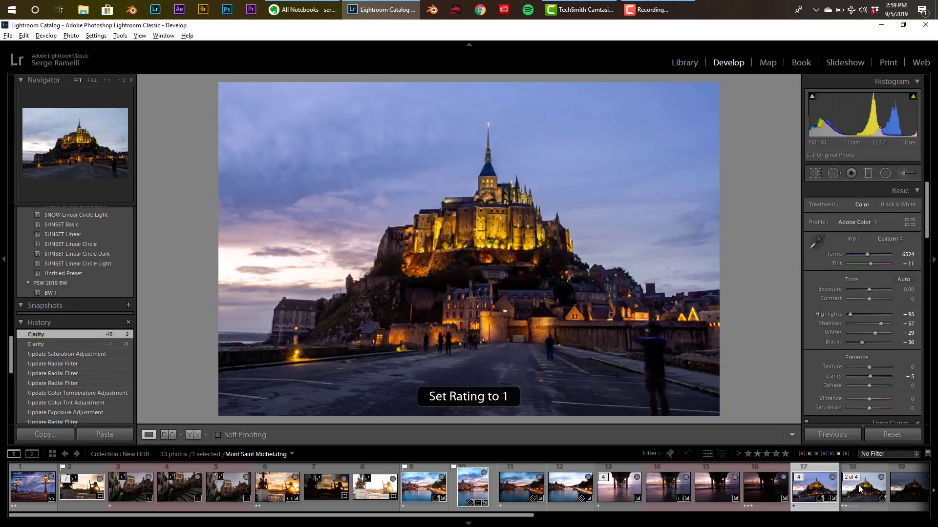
{"action": "left_click", "coordinate": [859, 488]}
{"action": "key", "text": "1"}
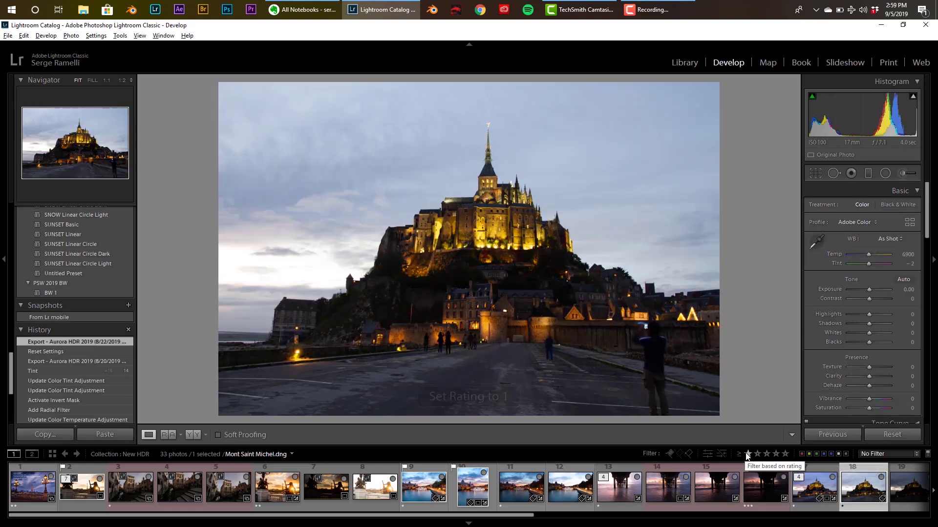
{"action": "left_click", "coordinate": [747, 454]}
Browse the Filmstrip and give the Paris Seine-4 and pier photos two stars
{"action": "left_click", "coordinate": [32, 485]}
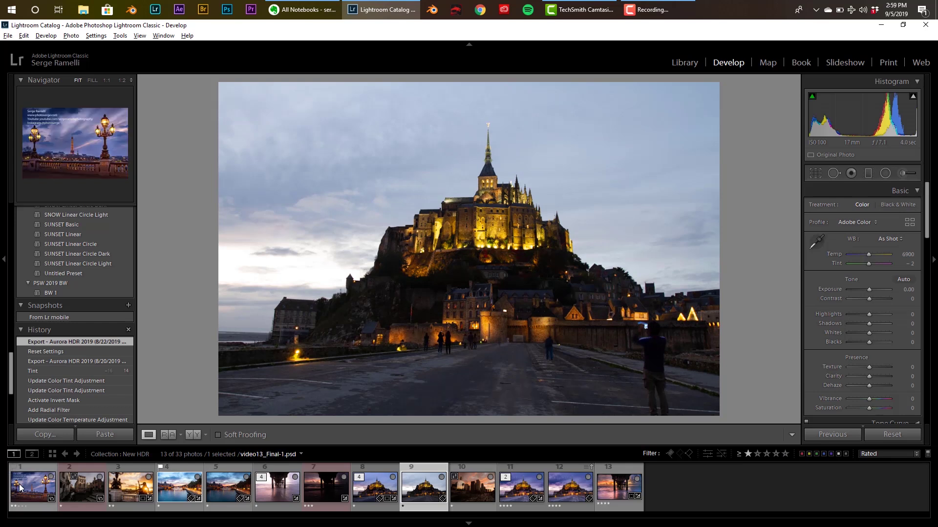
{"action": "left_click", "coordinate": [84, 486]}
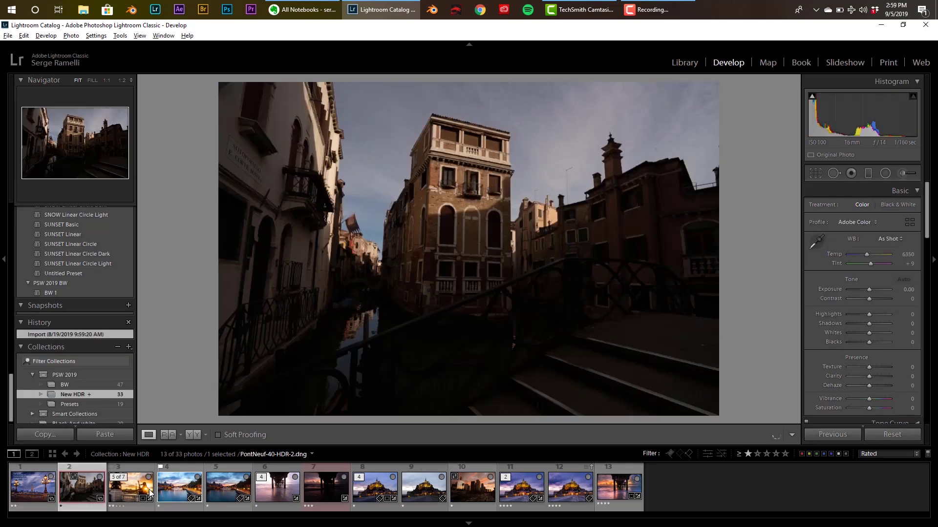
{"action": "left_click", "coordinate": [193, 498]}
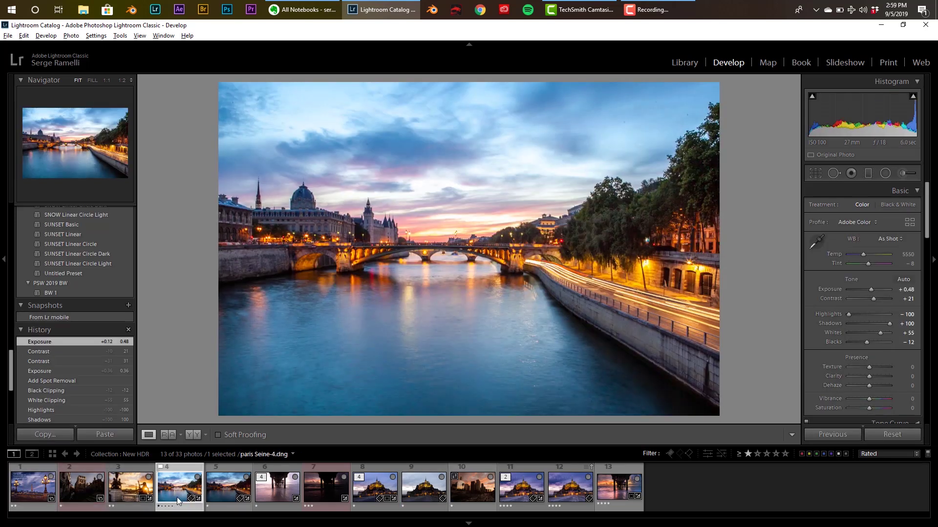
{"action": "key", "text": "2"}
{"action": "left_click", "coordinate": [286, 487]}
{"action": "key", "text": "2"}
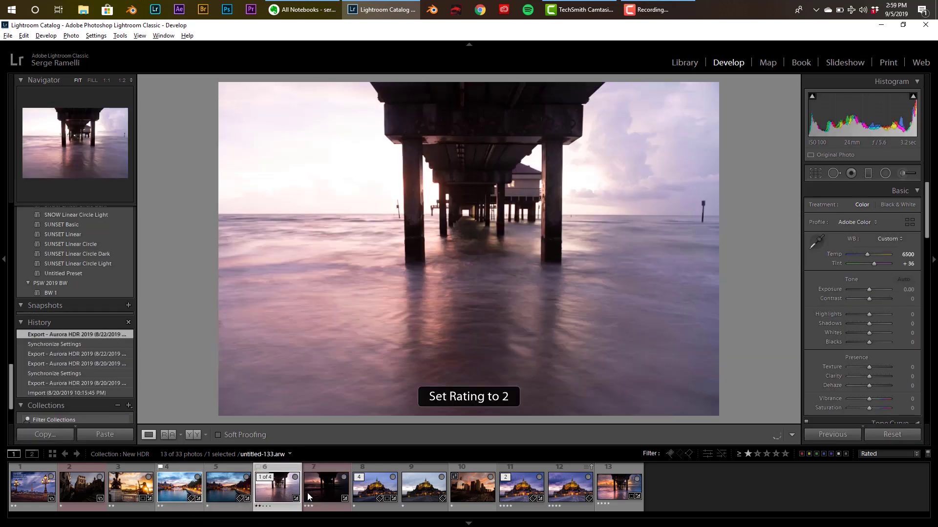
Clear one Mont Saint Michel photo's rating, rate the Aurora HDR edit two stars, and filter to two stars or higher
{"action": "left_click", "coordinate": [321, 488]}
{"action": "key", "text": "0"}
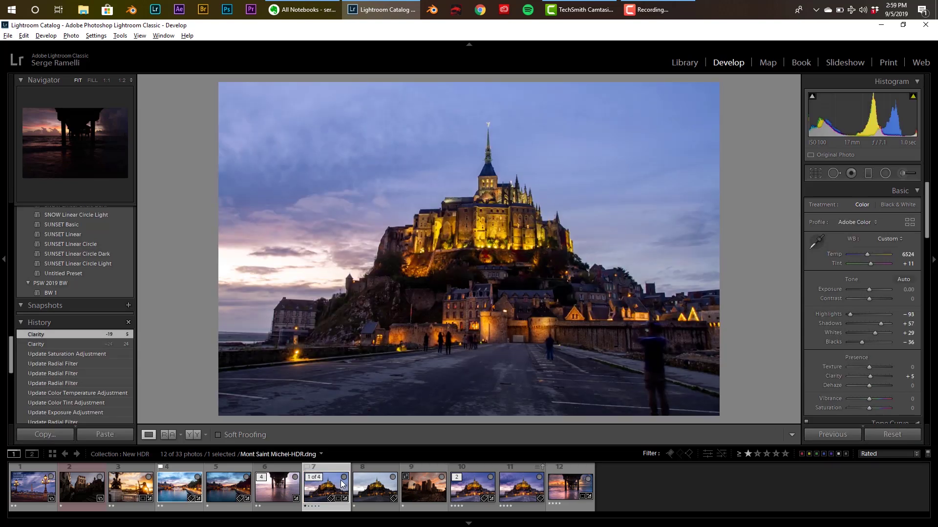
{"action": "left_click", "coordinate": [475, 491]}
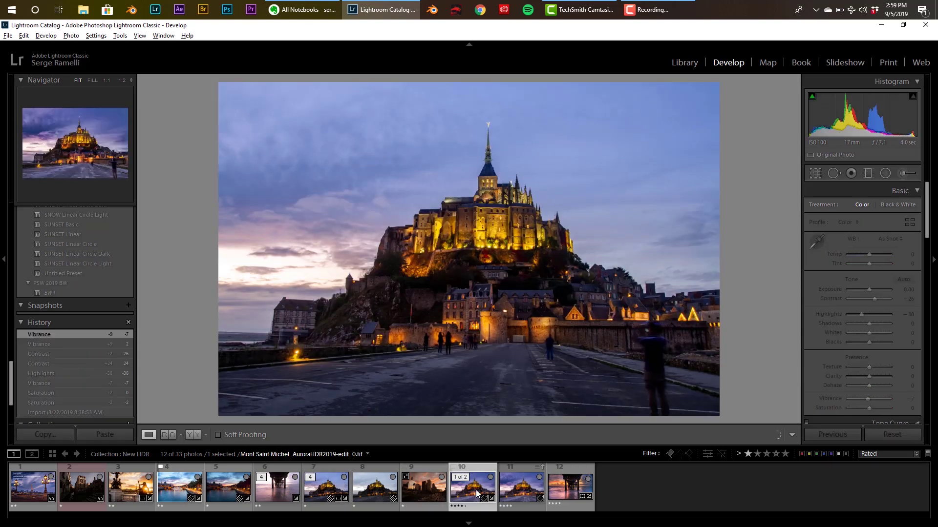
{"action": "key", "text": "2"}
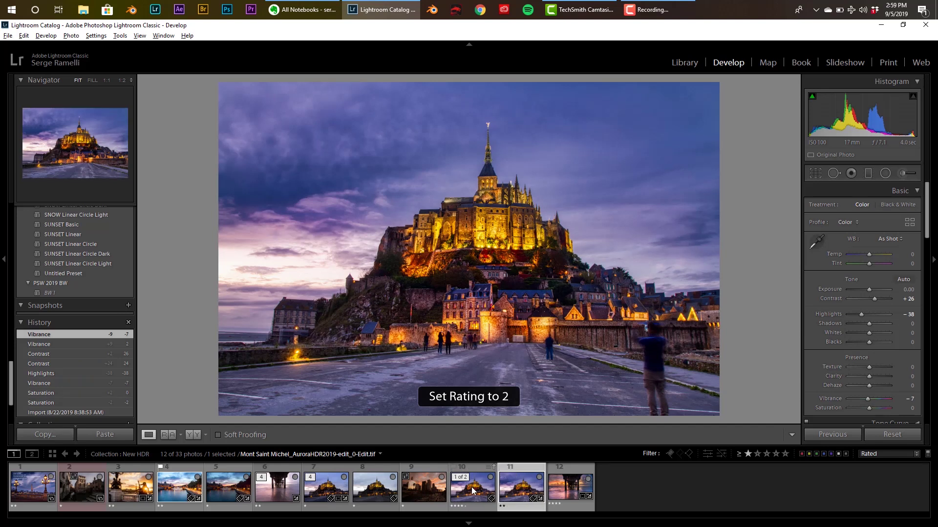
{"action": "left_click", "coordinate": [470, 488]}
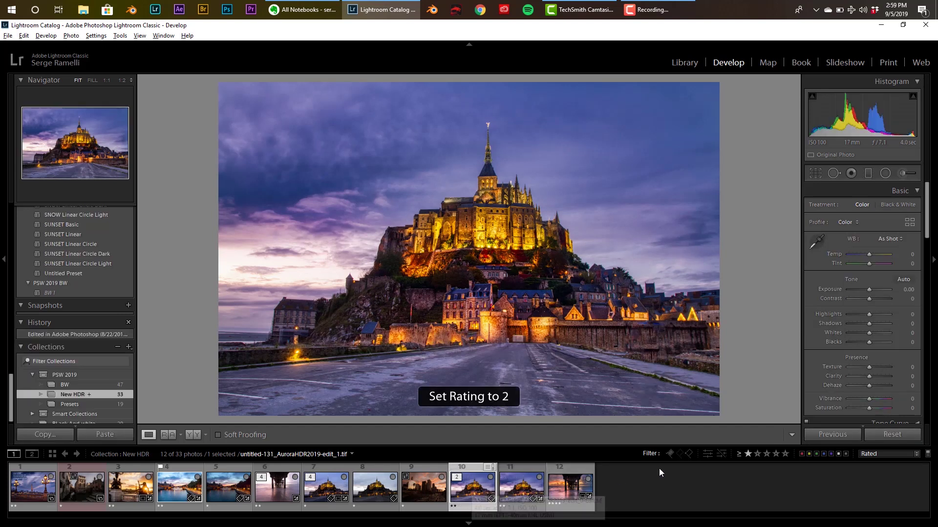
{"action": "left_click", "coordinate": [758, 455]}
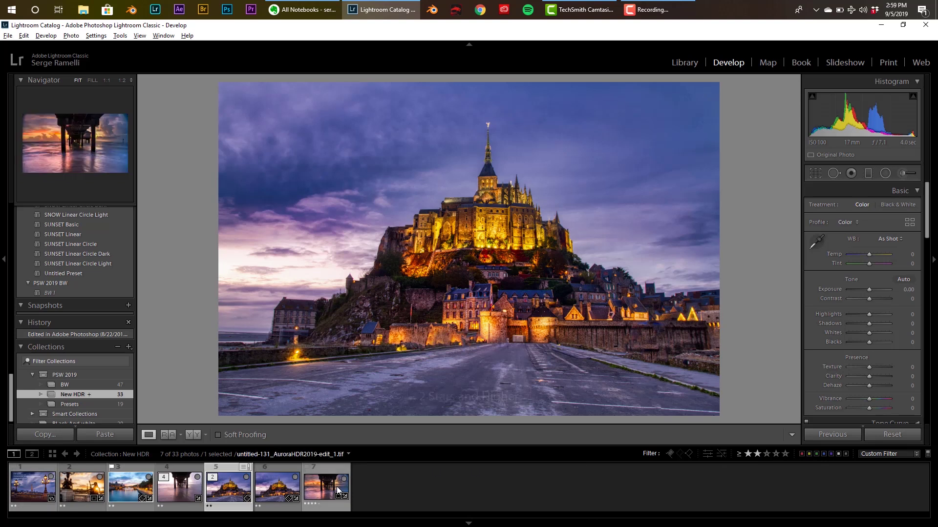
Reset four Basic tone sliders on the pier photo and darken its exposure
{"action": "left_click", "coordinate": [179, 488]}
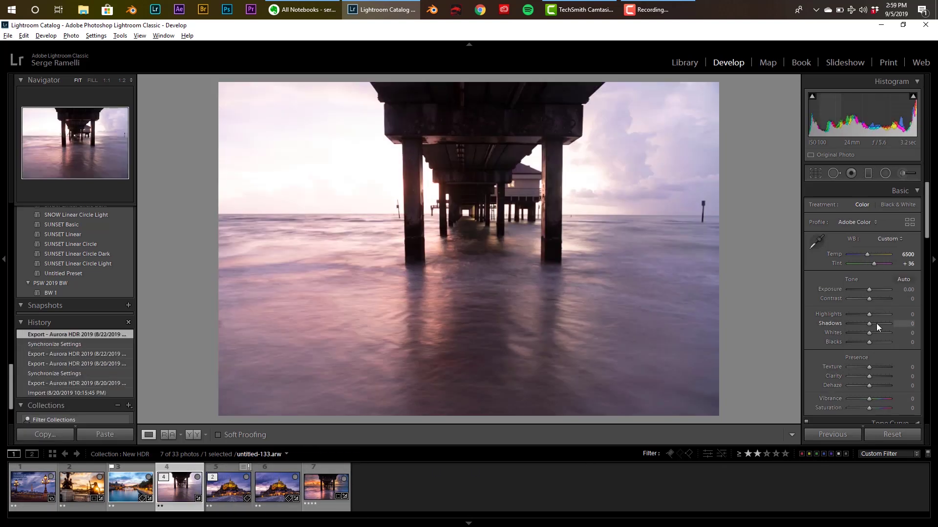
{"action": "double_click", "coordinate": [876, 324], "text": "shift"}
{"action": "double_click", "coordinate": [868, 314], "text": "shift"}
{"action": "double_click", "coordinate": [868, 333], "text": "shift"}
{"action": "double_click", "coordinate": [859, 341], "text": "shift"}
{"action": "left_click_drag", "start_coordinate": [865, 288], "coordinate": [864, 289]}
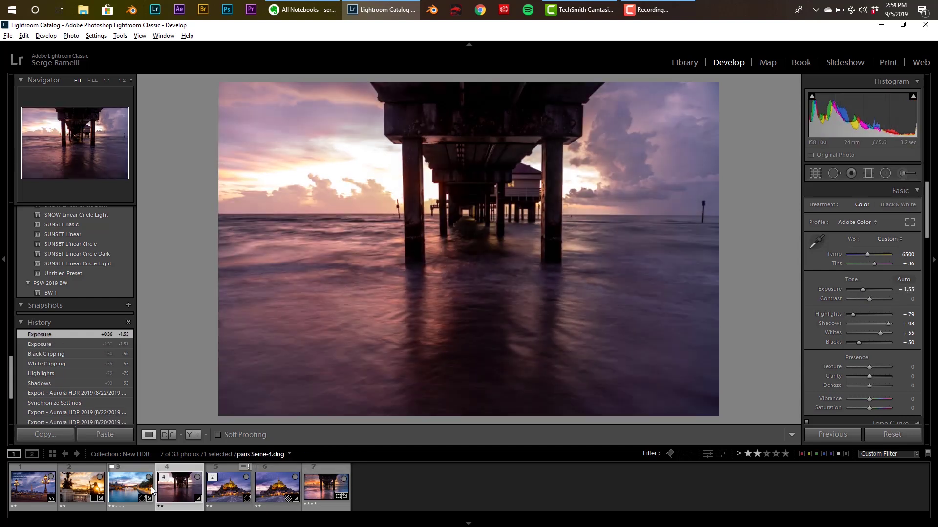
Rate the pier, both Mont Saint Michel edits and Paris sunset statue photos three stars, then filter to three-plus
{"action": "key", "text": "3"}
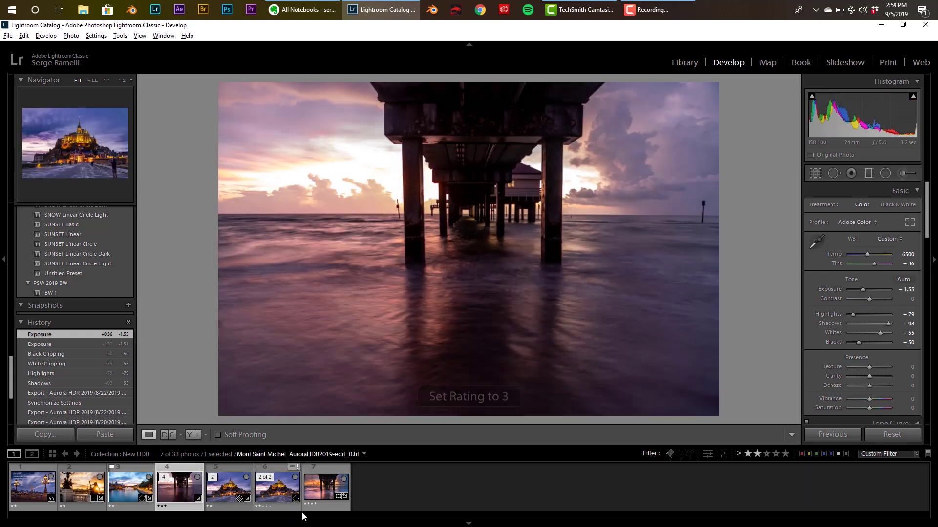
{"action": "left_click", "coordinate": [277, 495]}
{"action": "key", "text": "3"}
{"action": "left_click", "coordinate": [227, 495]}
{"action": "key", "text": "3"}
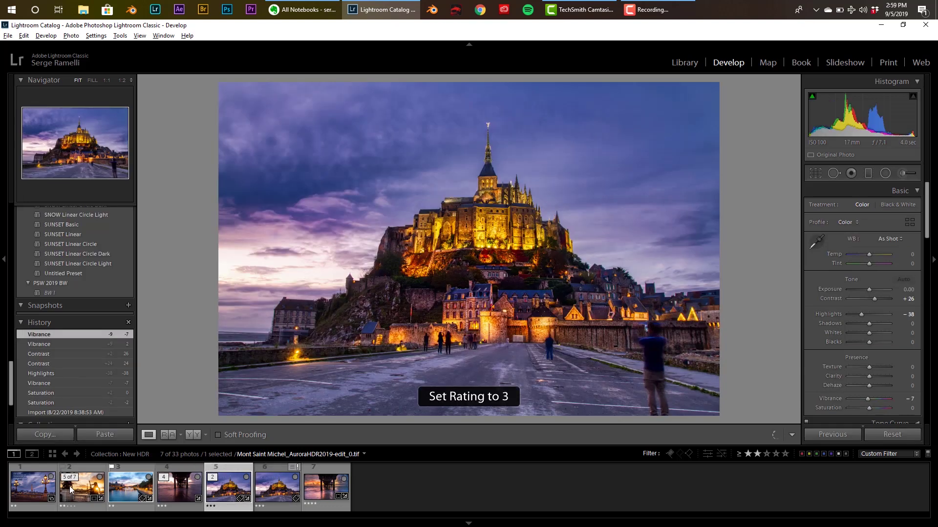
{"action": "left_click", "coordinate": [69, 490]}
{"action": "key", "text": "3"}
{"action": "left_click", "coordinate": [766, 454]}
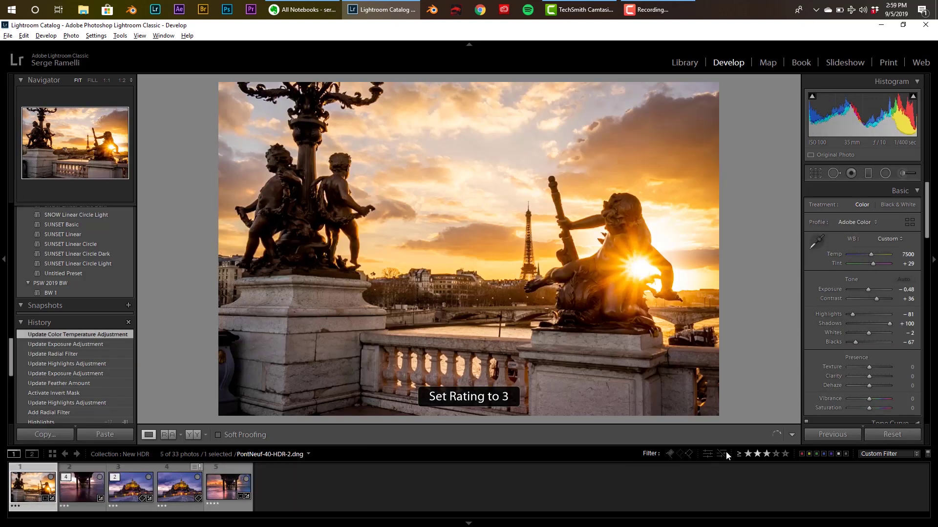
Select the pier photo, exposure −1.55, among the three-star-and-higher matches
{"action": "left_click", "coordinate": [81, 490]}
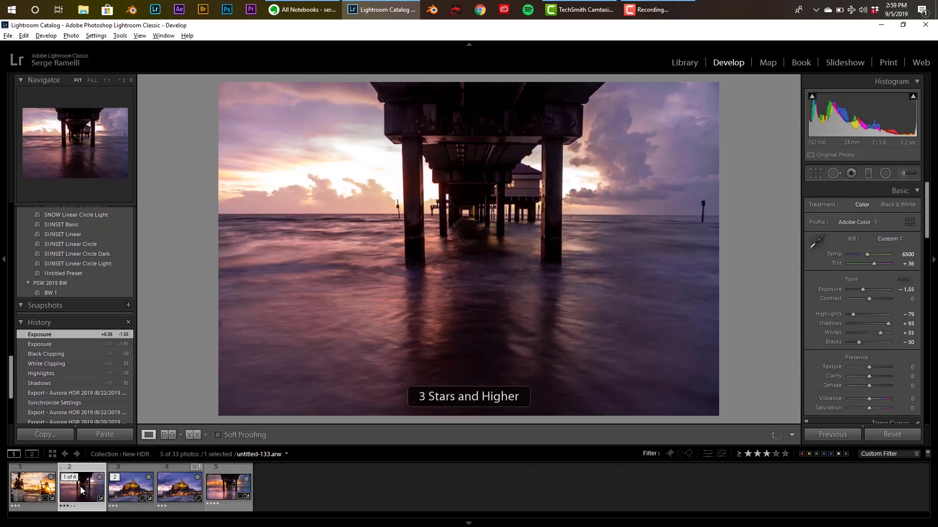